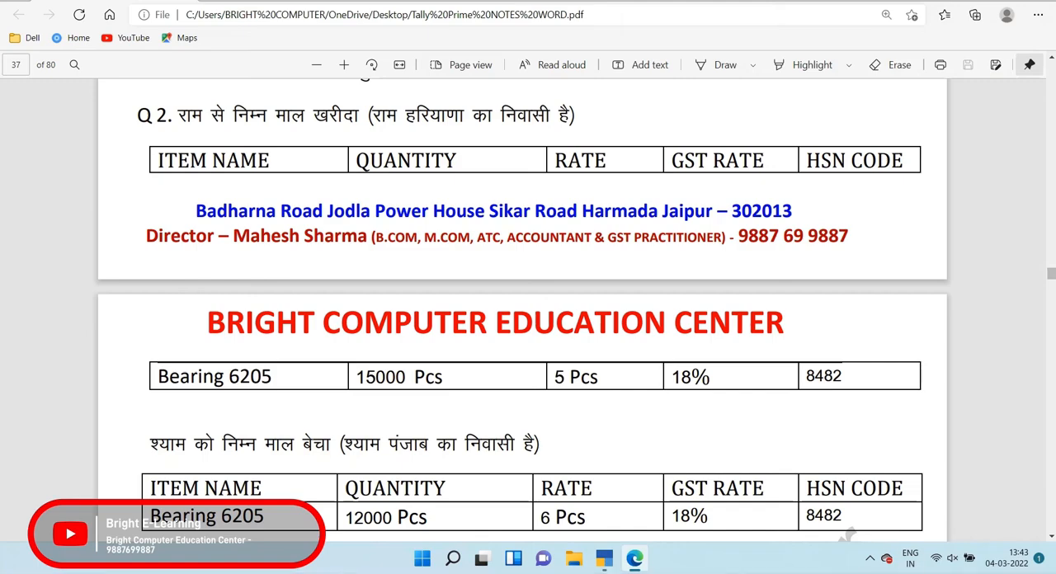
# Read question 2's purchase and sale of Bearing 6205, including the parties' states, quantities, rates, GST rate and HSN code
pyautogui.moveTo(176, 116); pyautogui.dragTo(576, 115)
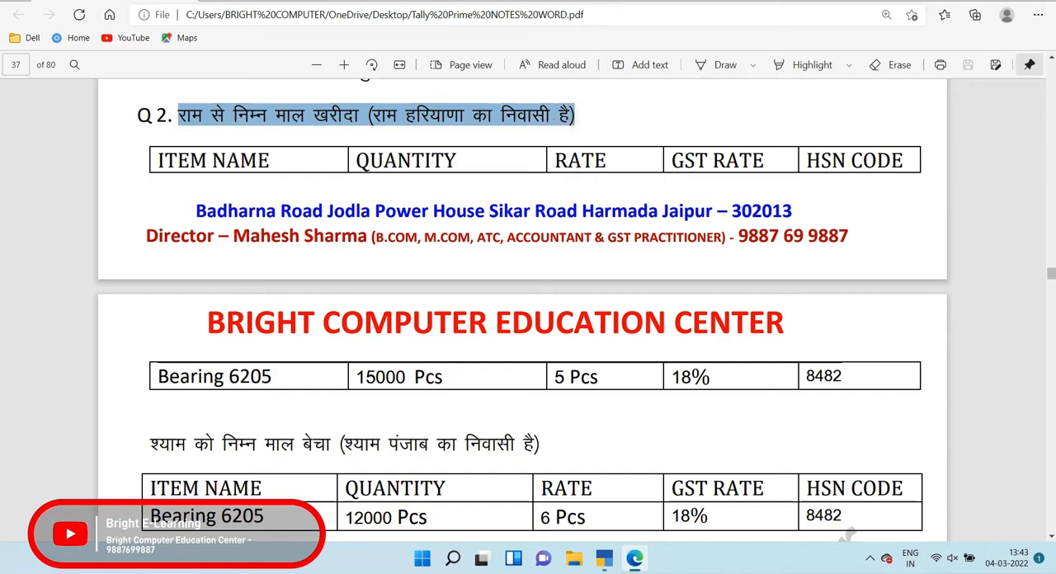
pyautogui.moveTo(157, 376); pyautogui.dragTo(841, 376)
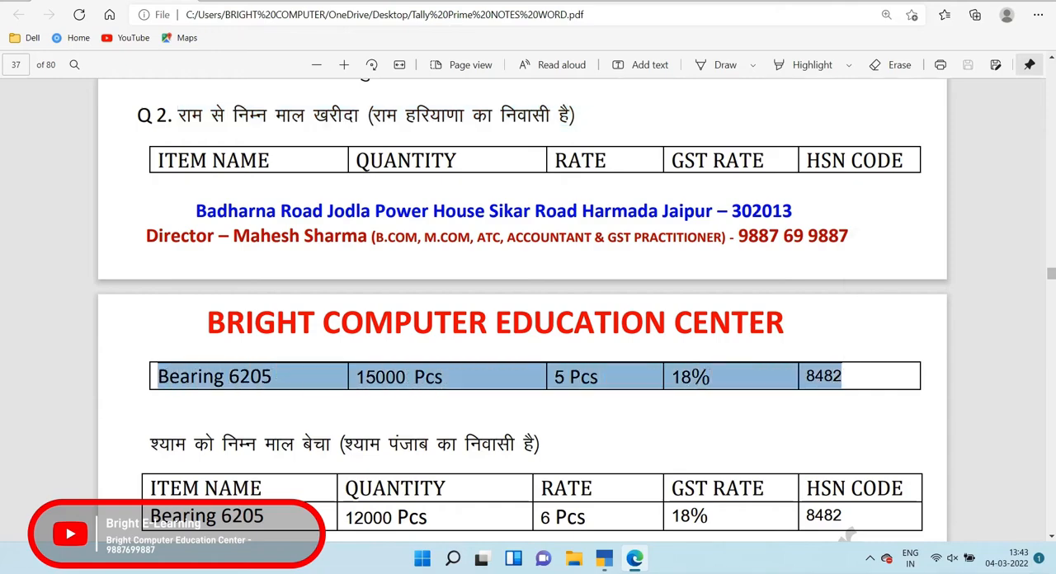
pyautogui.moveTo(150, 444); pyautogui.dragTo(555, 444)
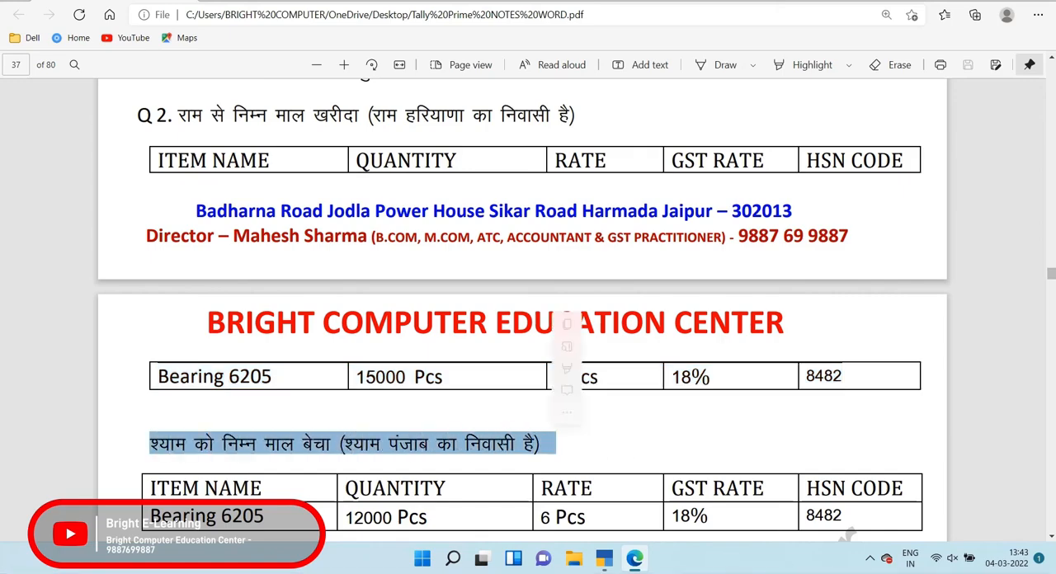
pyautogui.moveTo(150, 517); pyautogui.dragTo(834, 517)
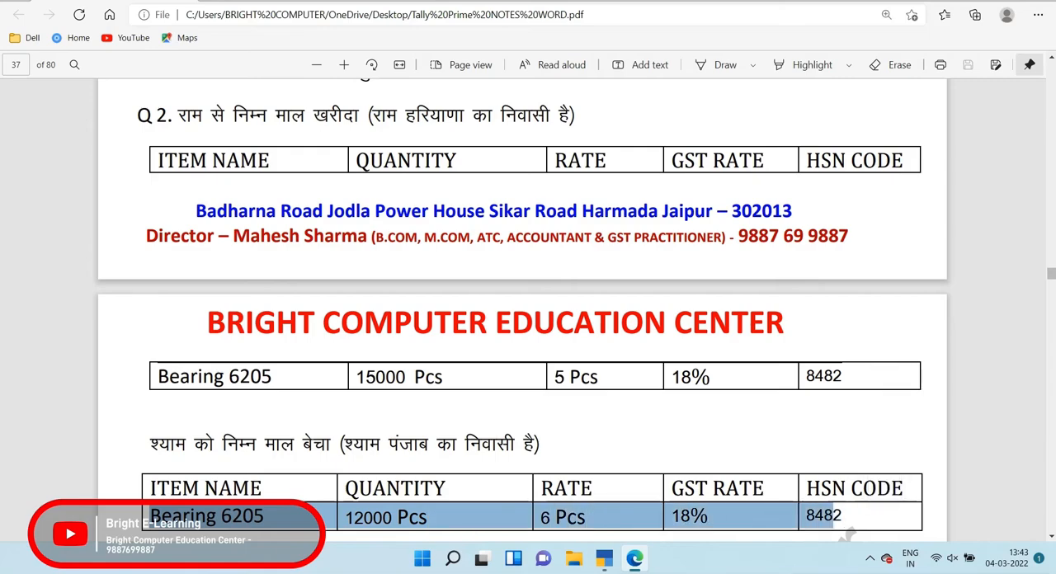
pyautogui.click(845, 535)
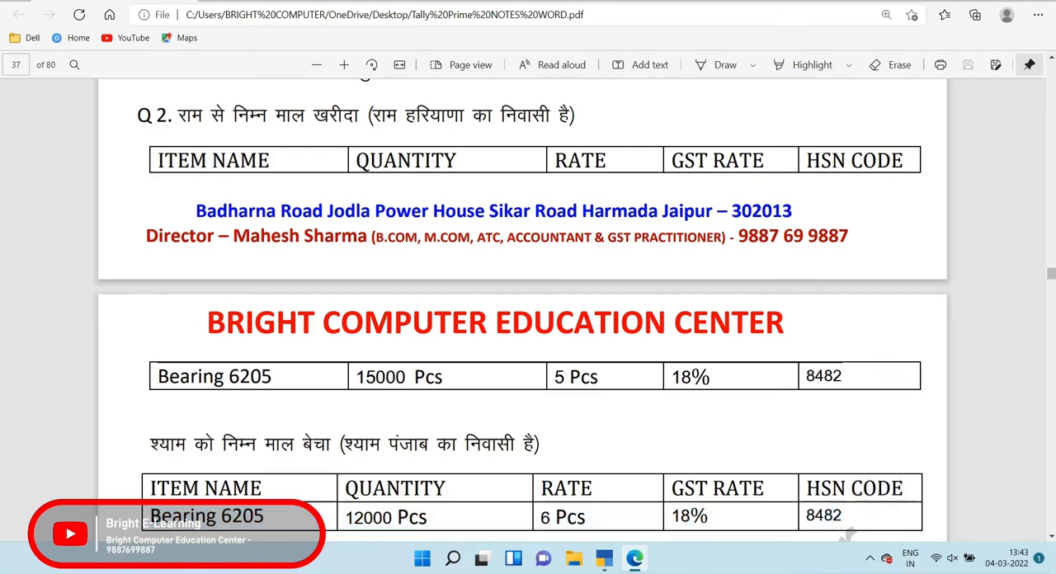
# Switch to TallyPrime and start a ledger for question 2's supplier, entering the supplier's name and grouping it under Sundry Creditors
pyautogui.hotkey('alt', 'Tab')
pyautogui.press('Return')
pyautogui.press('Down')
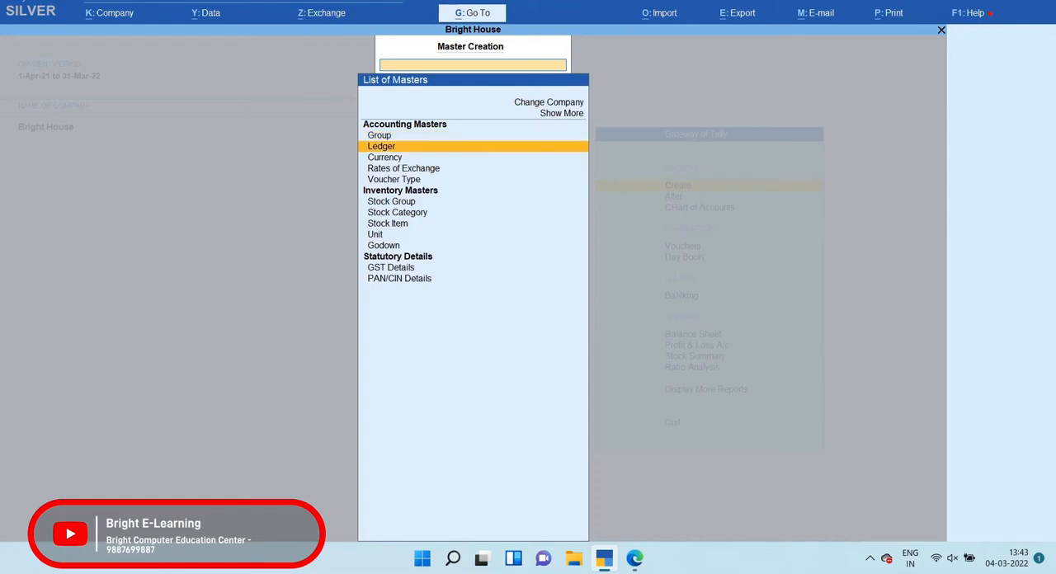
pyautogui.press('Return')
pyautogui.hotkey('alt', 'Tab')
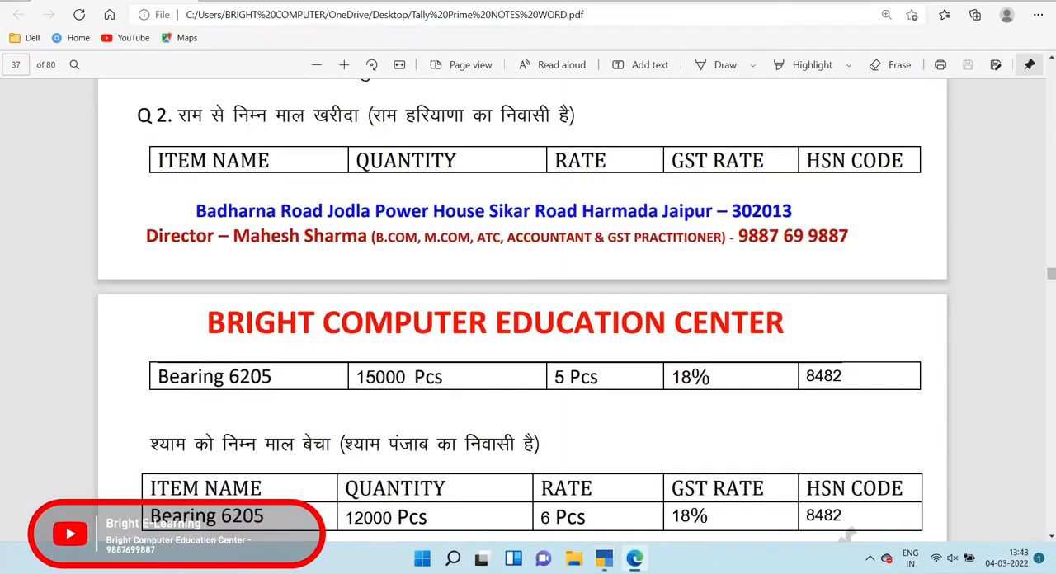
pyautogui.moveTo(176, 116); pyautogui.dragTo(576, 116)
pyautogui.hotkey('alt', 'Tab')
pyautogui.write('Ram')
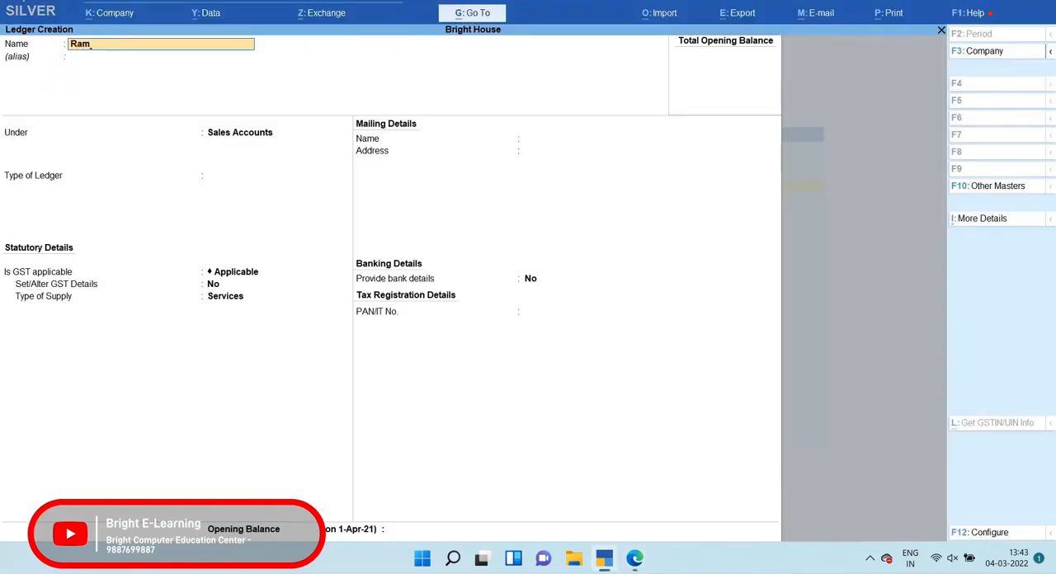
pyautogui.press('Return')
pyautogui.write('Sun')
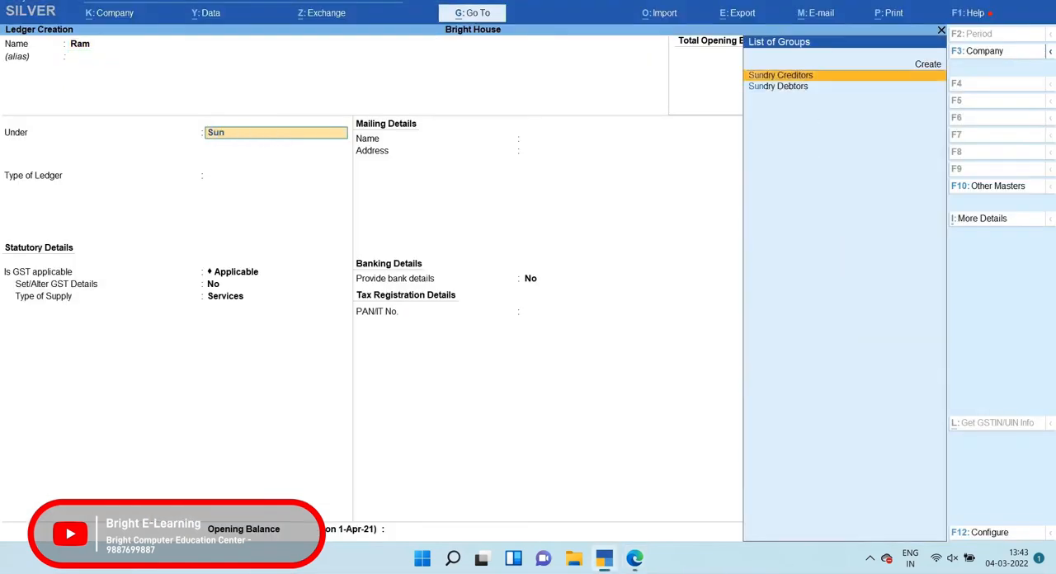
pyautogui.press('Return')
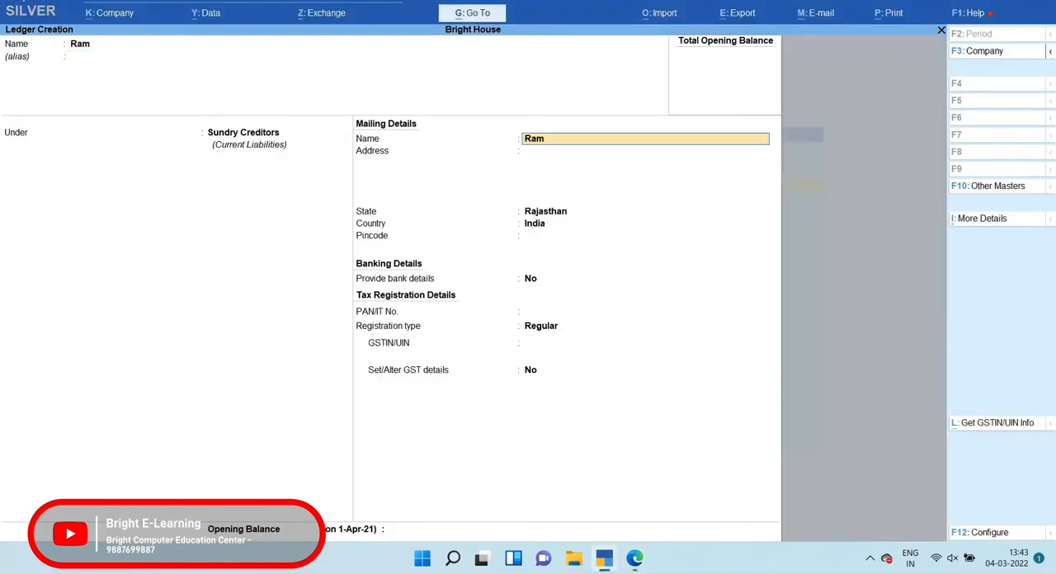
# Set the supplier's state to Haryana, enter the pincode and keep the Regular registration type
pyautogui.press('Return')
pyautogui.press('Return')
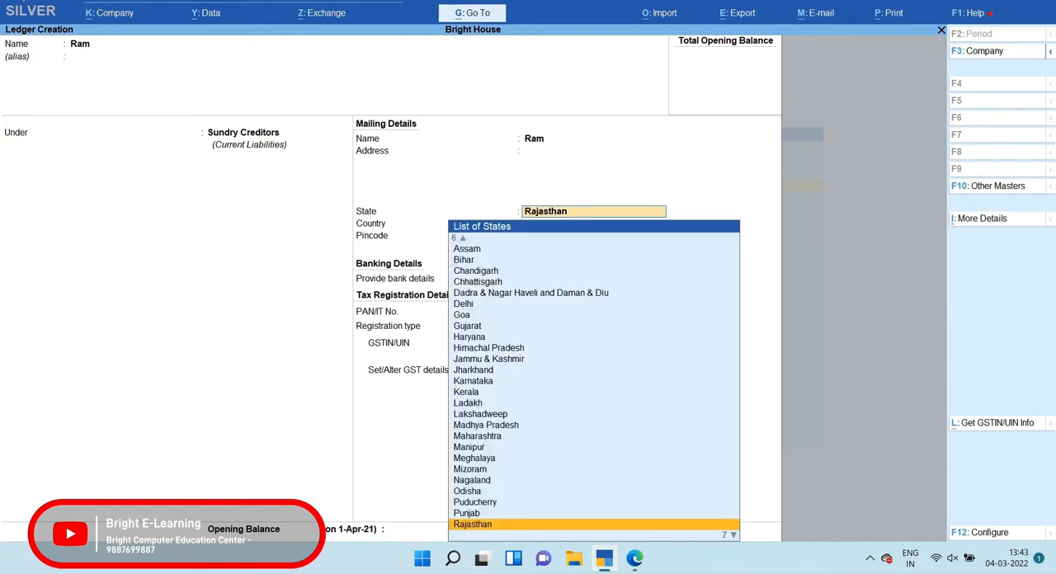
pyautogui.write('har')
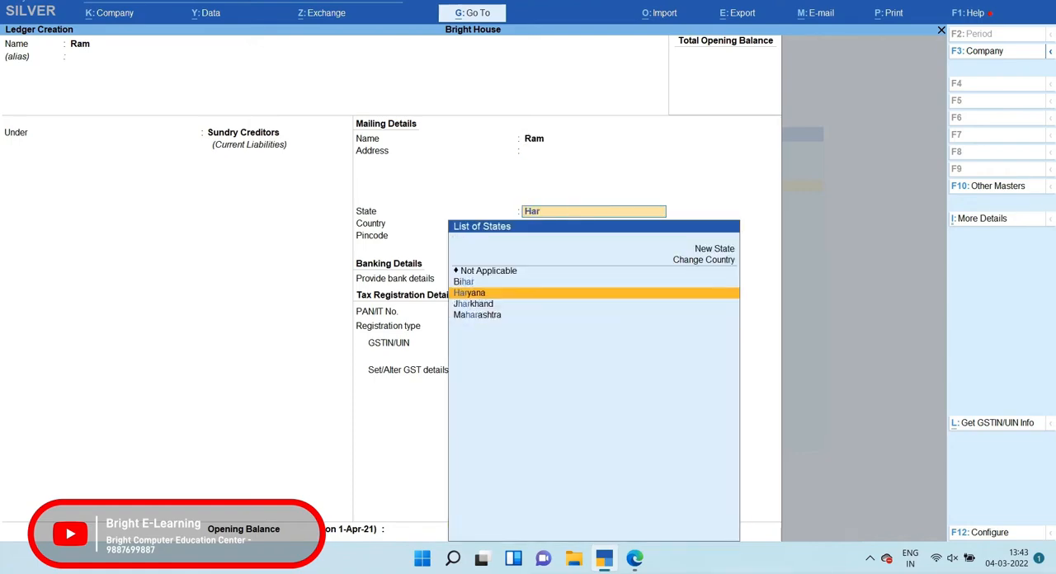
pyautogui.press('Return')
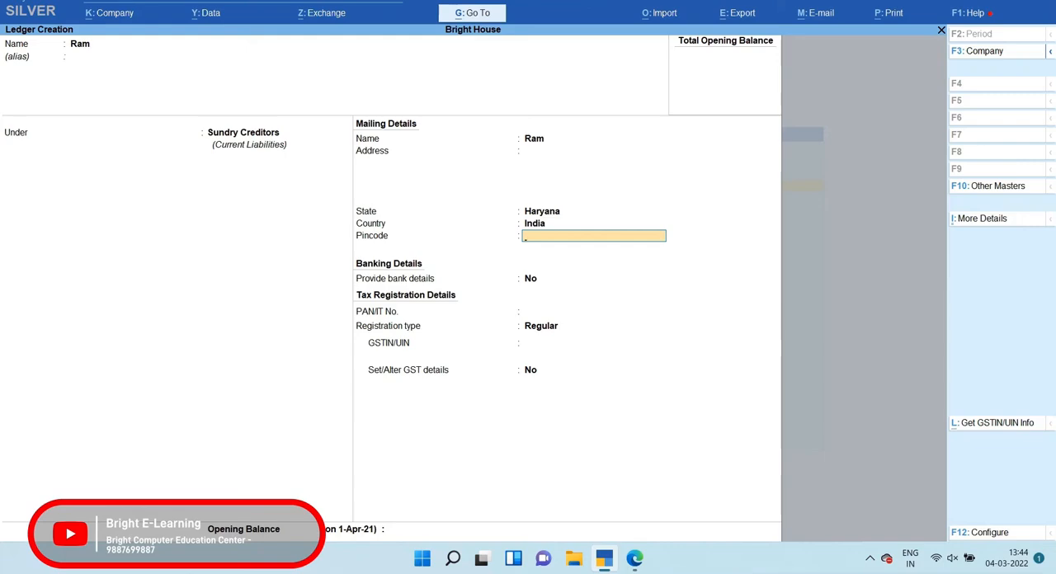
pyautogui.write('122001')
pyautogui.press('Return')
pyautogui.press('Return')
pyautogui.press('Return')
pyautogui.press('Return')
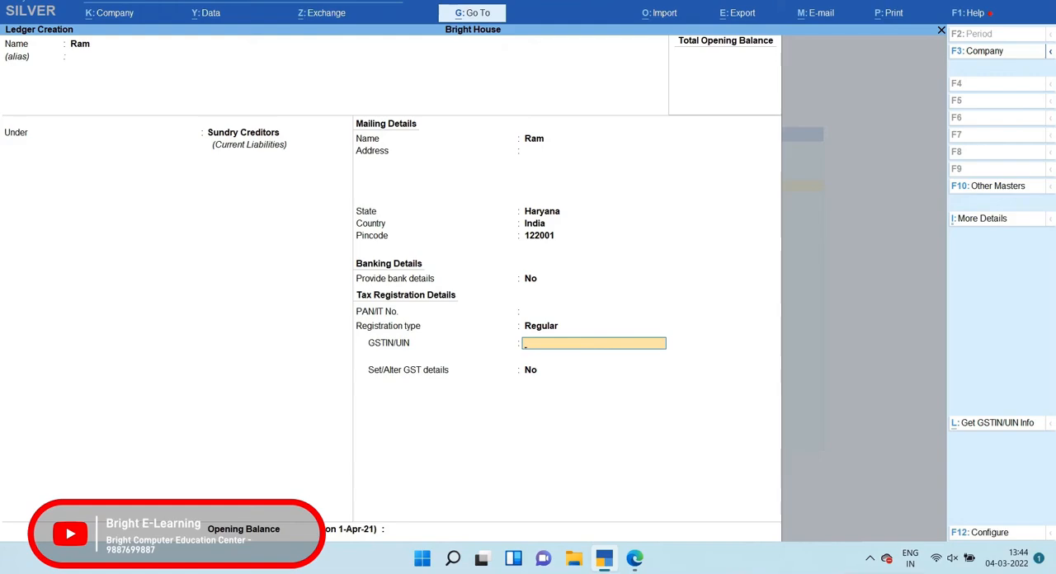
# Enter the supplier's GSTIN/UIN with the Haryana state code prefix
pyautogui.write('06ABCDE1234F1Z8')
pyautogui.press('Return')
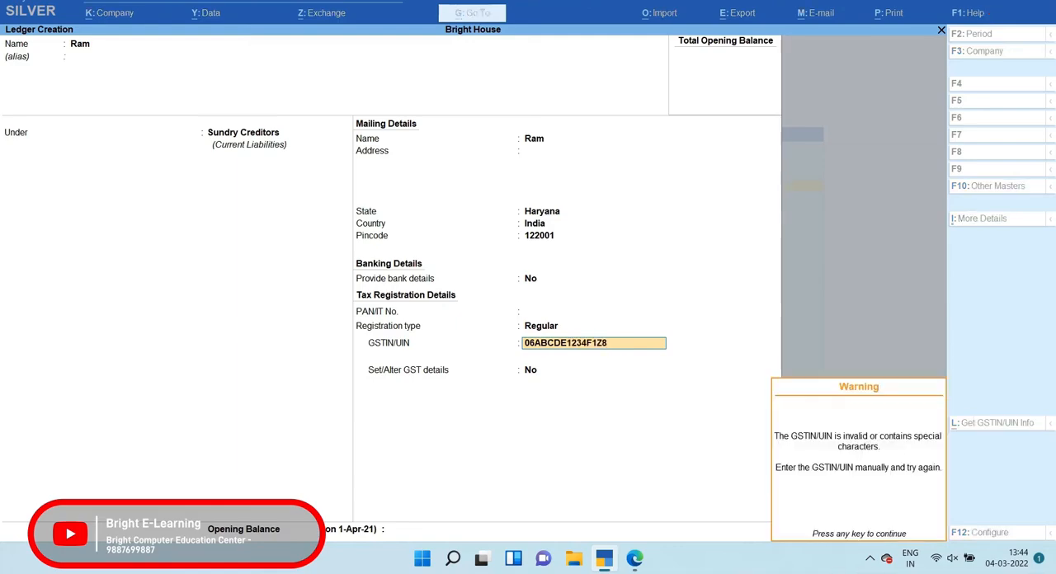
pyautogui.press('Return')
# Set Set/Alter GST details to Yes for the supplier, accept the default GST details and save the ledger
pyautogui.write('y')
pyautogui.press('Return')
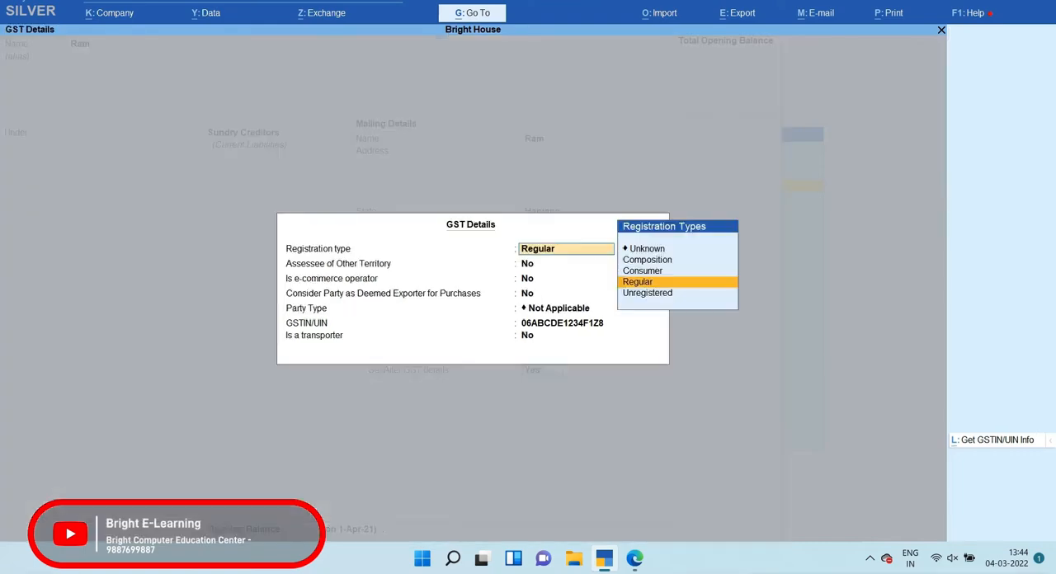
pyautogui.press('Return')
pyautogui.press('Return')
pyautogui.press('Return')
pyautogui.press('Return')
pyautogui.press('Return')
pyautogui.press('Return')
pyautogui.press('Return')
pyautogui.press('Return')
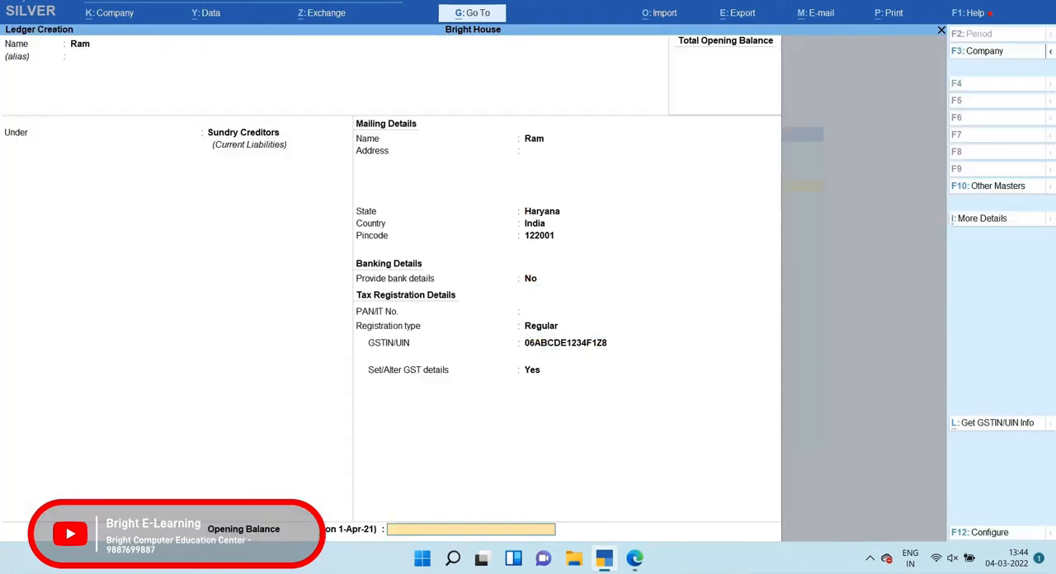
pyautogui.press('Return')
# Create a ledger named PURCHASE under Purchase Accounts, keeping GST applicable and the other default settings
pyautogui.press('Return')
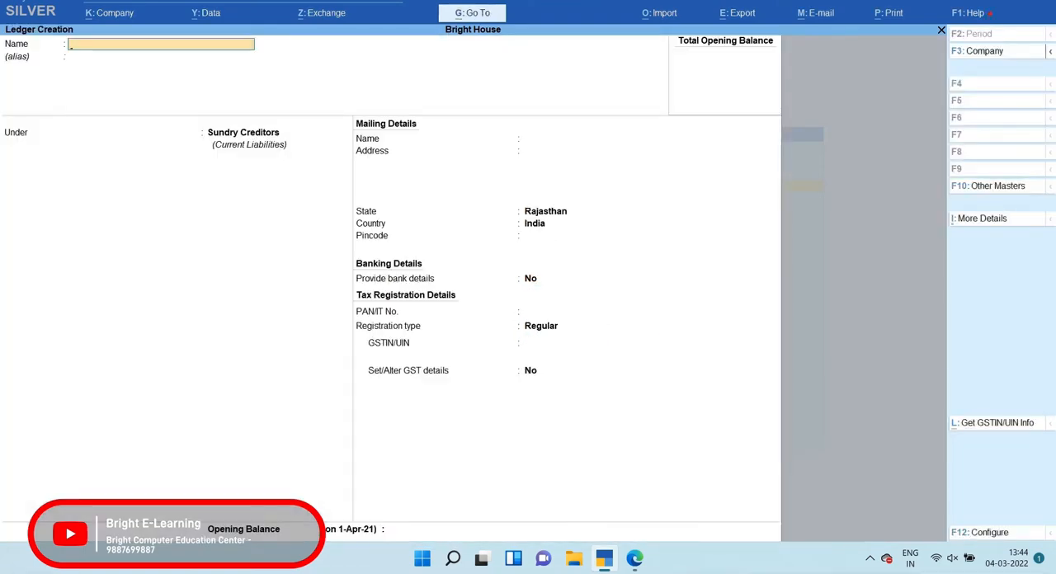
pyautogui.write('PURCHASE')
pyautogui.press('Return')
pyautogui.press('Return')
pyautogui.write('Pur')
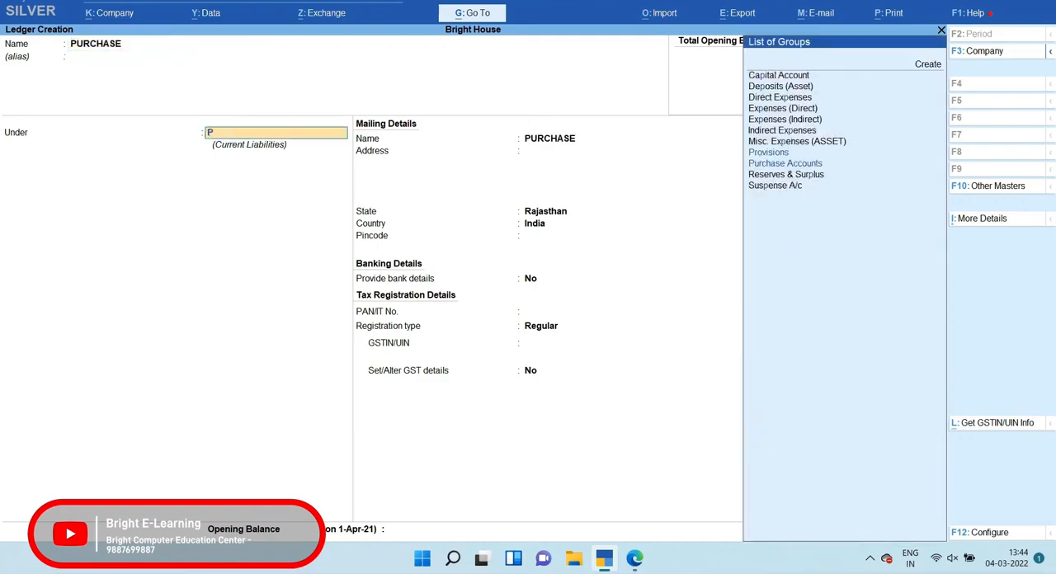
pyautogui.press('Return')
pyautogui.press('Return')
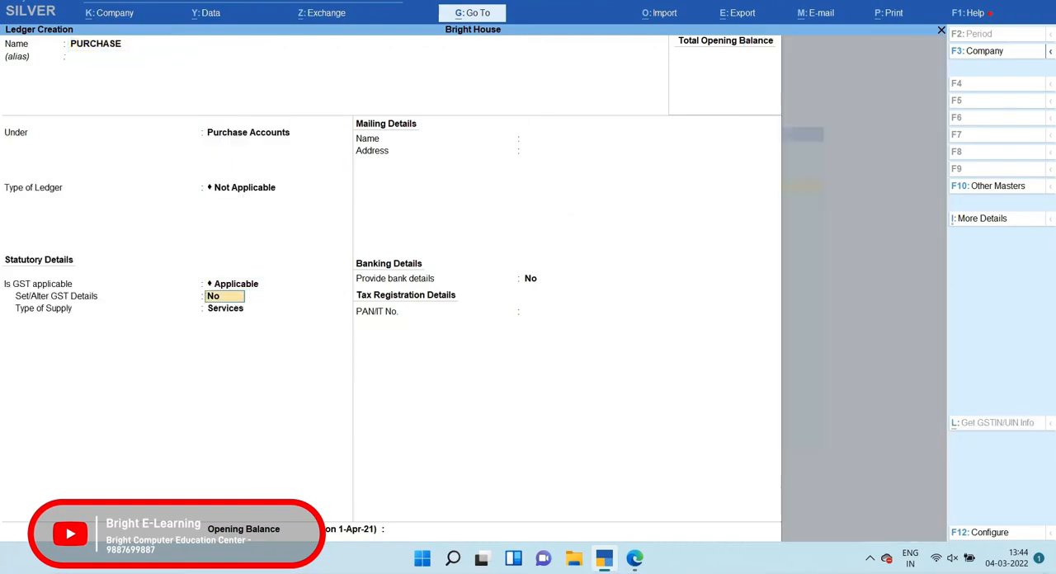
pyautogui.press('Return')
pyautogui.press('Return')
pyautogui.press('Return')
pyautogui.press('Return')
pyautogui.press('Return')
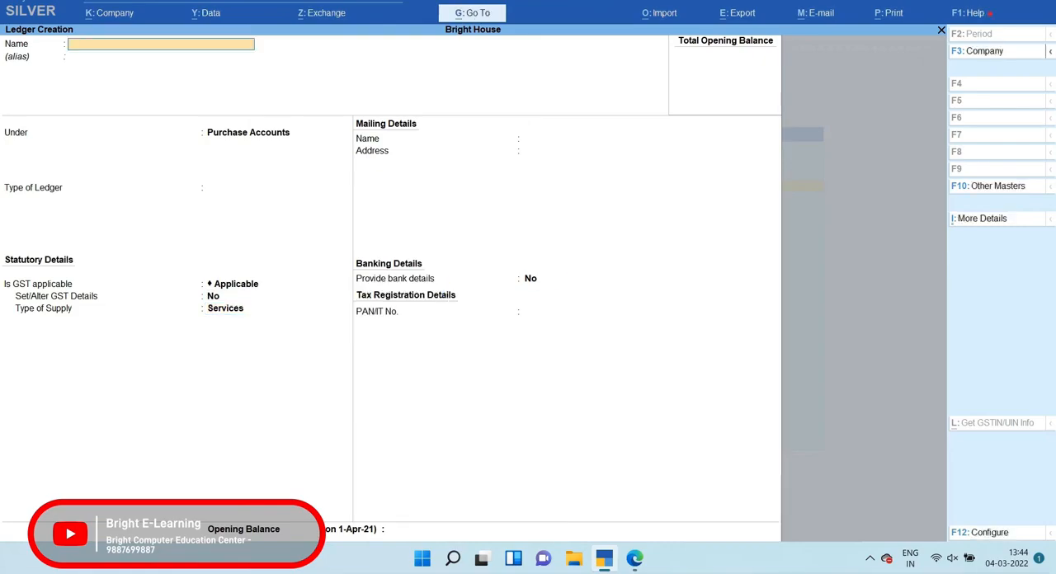
# Check the buyer in question 2's PDF, then start a ledger in TallyPrime with the buyer's name under Sundry Debtors
pyautogui.hotkey('alt', 'Tab')
pyautogui.moveTo(151, 444); pyautogui.dragTo(556, 444)
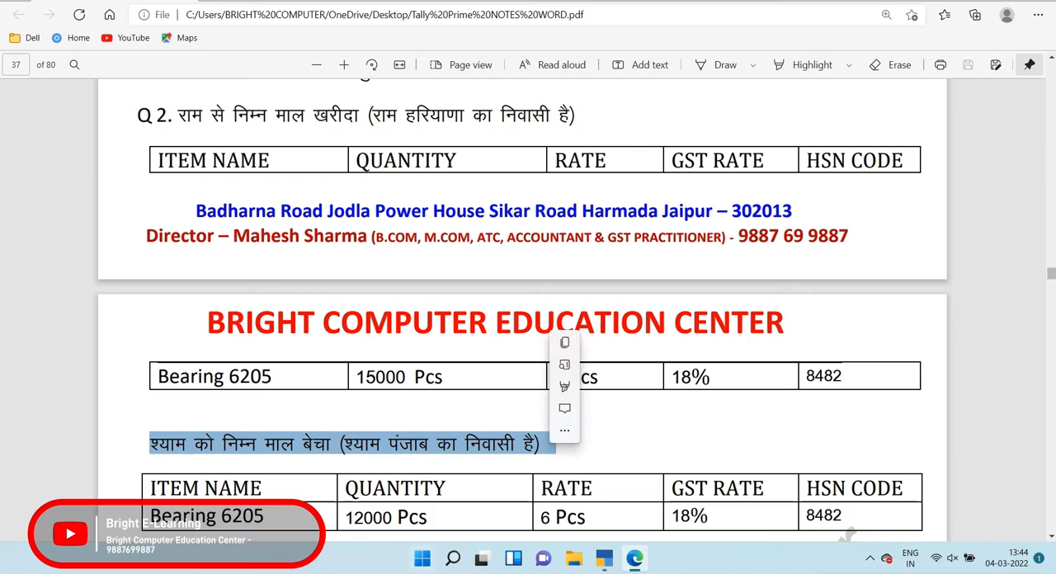
pyautogui.hotkey('alt', 'Tab')
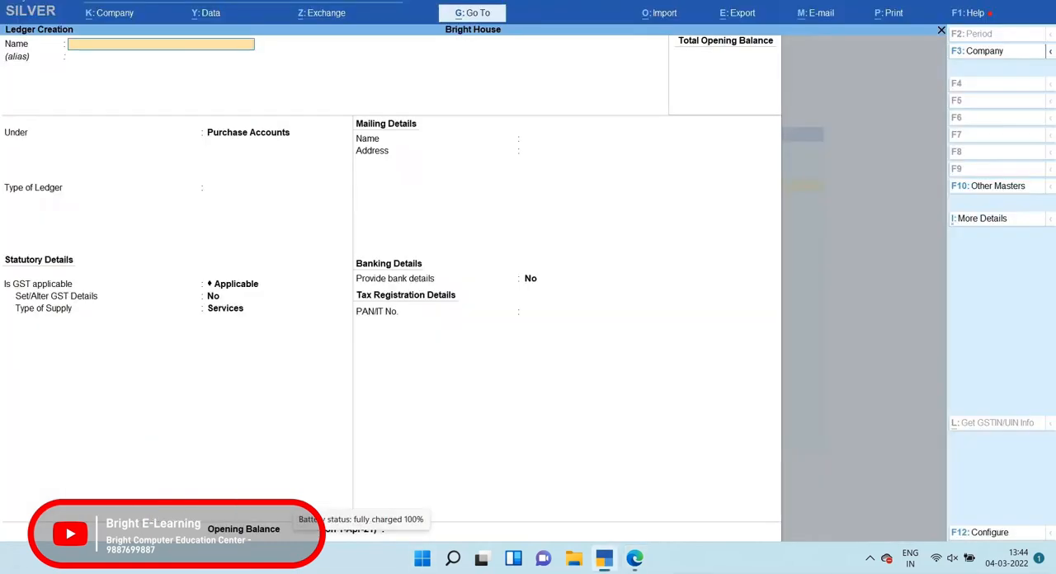
pyautogui.write('Shyam')
pyautogui.press('Return')
pyautogui.press('Return')
pyautogui.write('Sun')
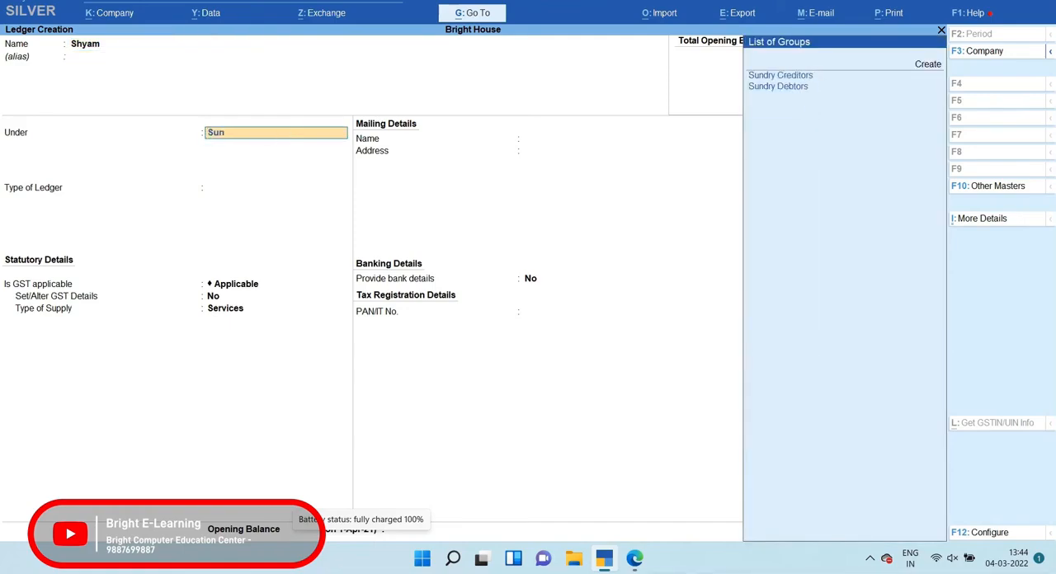
pyautogui.press('Down')
# Set the buyer's state to Punjab, enter the pincode and keep the Regular registration type
pyautogui.press('Return')
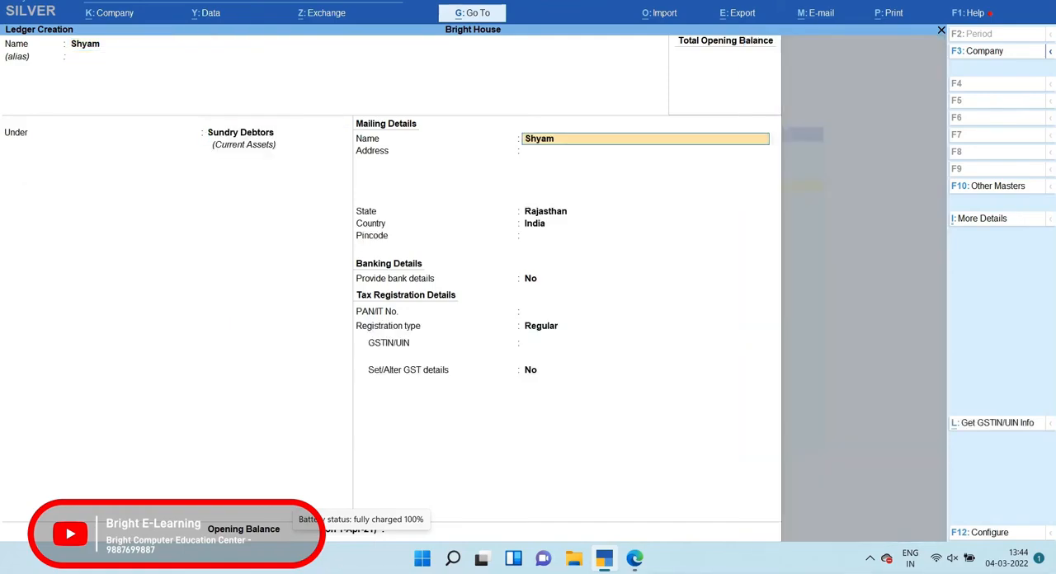
pyautogui.press('Return')
pyautogui.press('Return')
pyautogui.write('Pun')
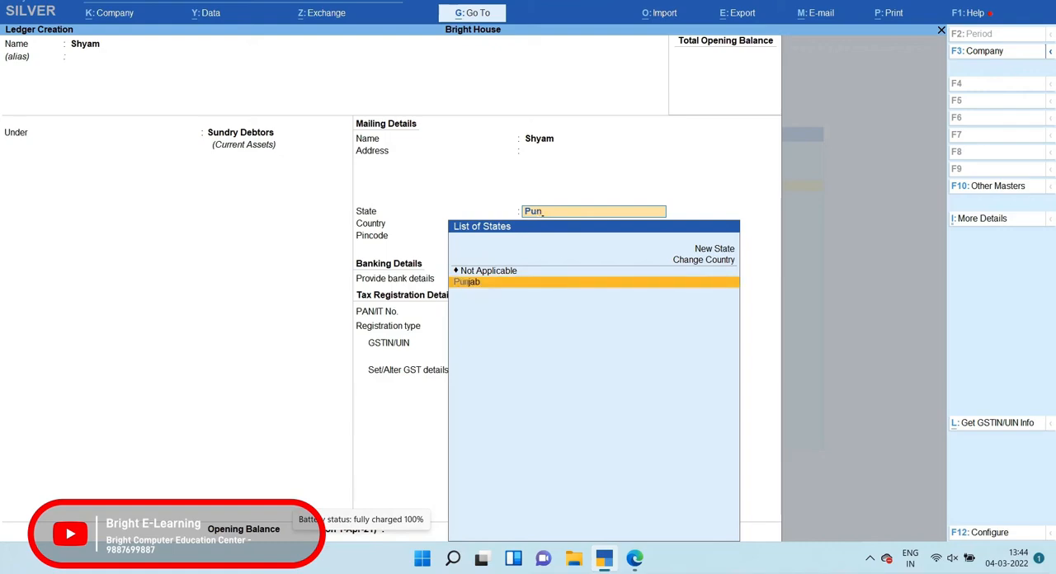
pyautogui.press('Return')
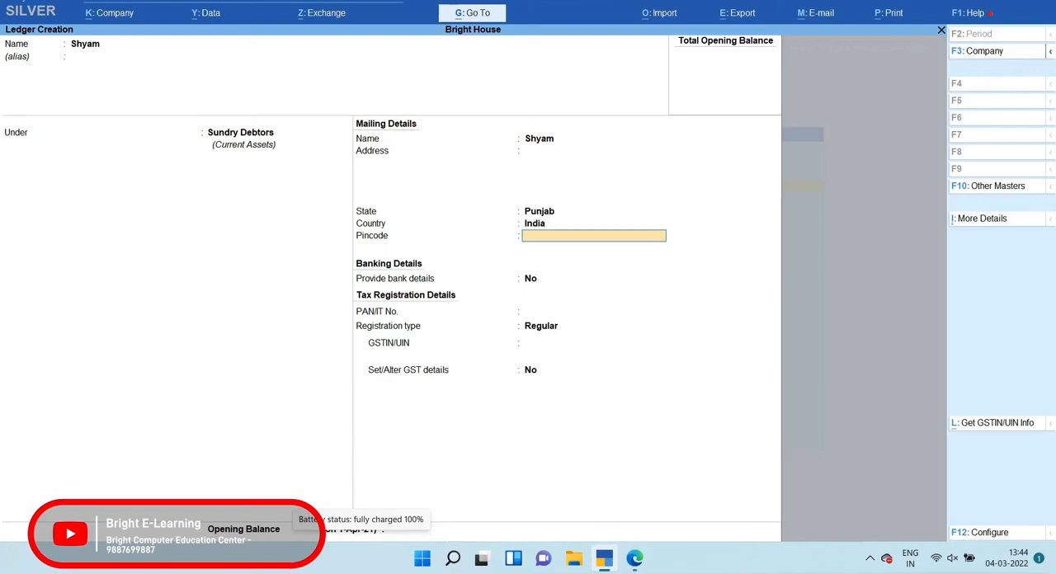
pyautogui.write('147203')
pyautogui.press('Return')
pyautogui.press('Return')
pyautogui.press('Return')
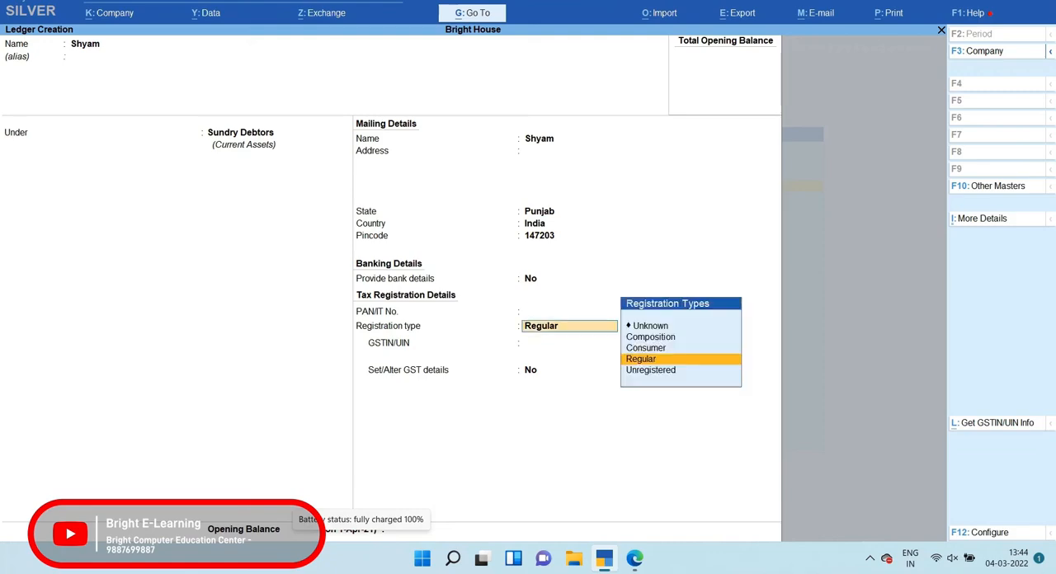
pyautogui.press('Return')
# Enter the buyer's GSTIN/UIN with the Punjab state code prefix
pyautogui.write('03ABC')
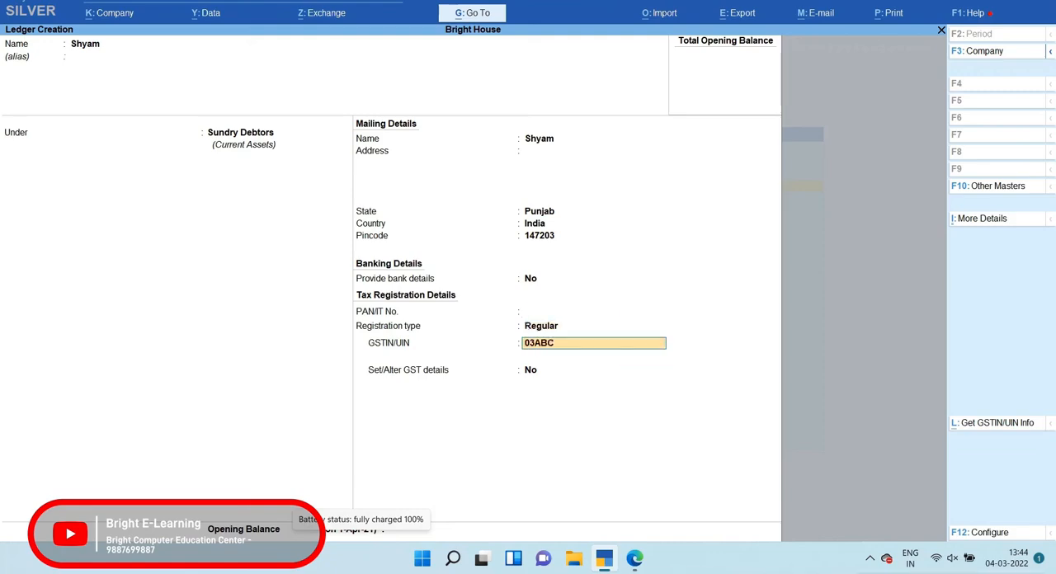
pyautogui.write('DE1234F1Z8')
pyautogui.press('Return')
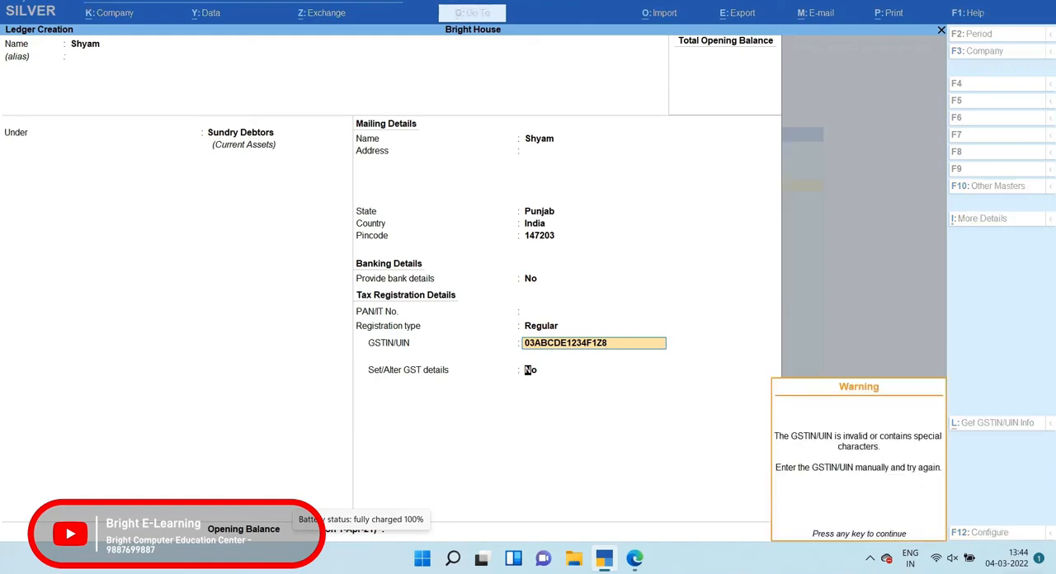
pyautogui.press('Return')
# Set Set/Alter GST details to Yes for the buyer and accept the default GST details without an opening balance
pyautogui.press('y')
pyautogui.press('Return')
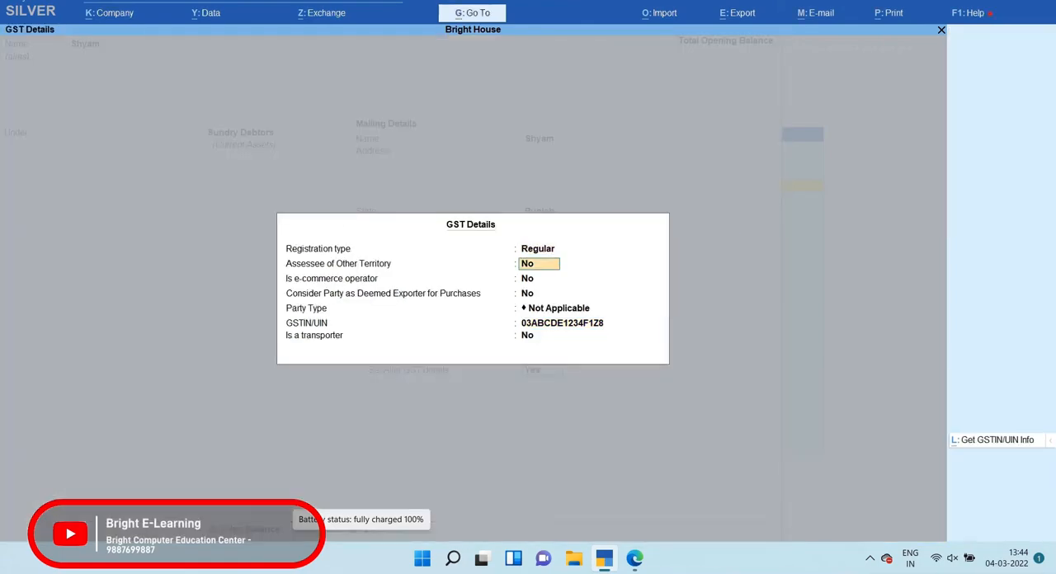
pyautogui.press('Return')
pyautogui.press('Return')
pyautogui.press('Return')
pyautogui.press('Return')
pyautogui.press('Return')
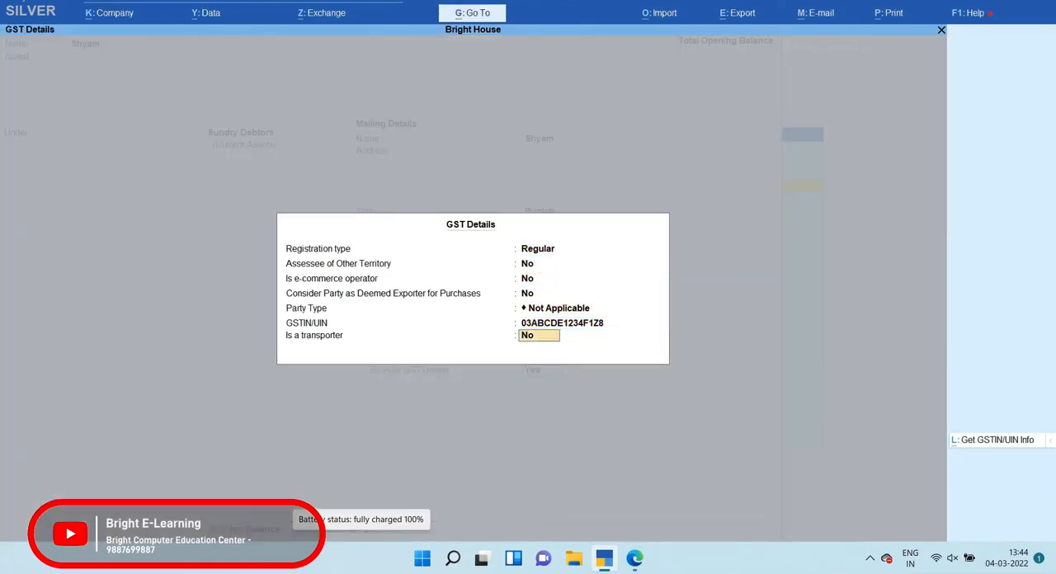
pyautogui.press('Return')
pyautogui.press('Return')
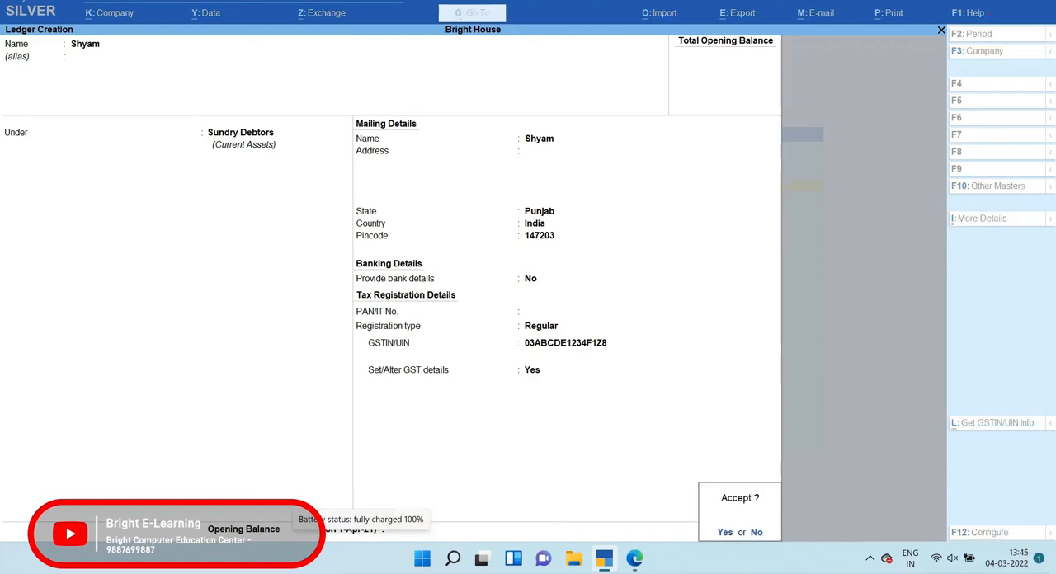
# Save the buyer's ledger, then create a Sales ledger under Sales Accounts with the default type and GST settings
pyautogui.write('ySales')
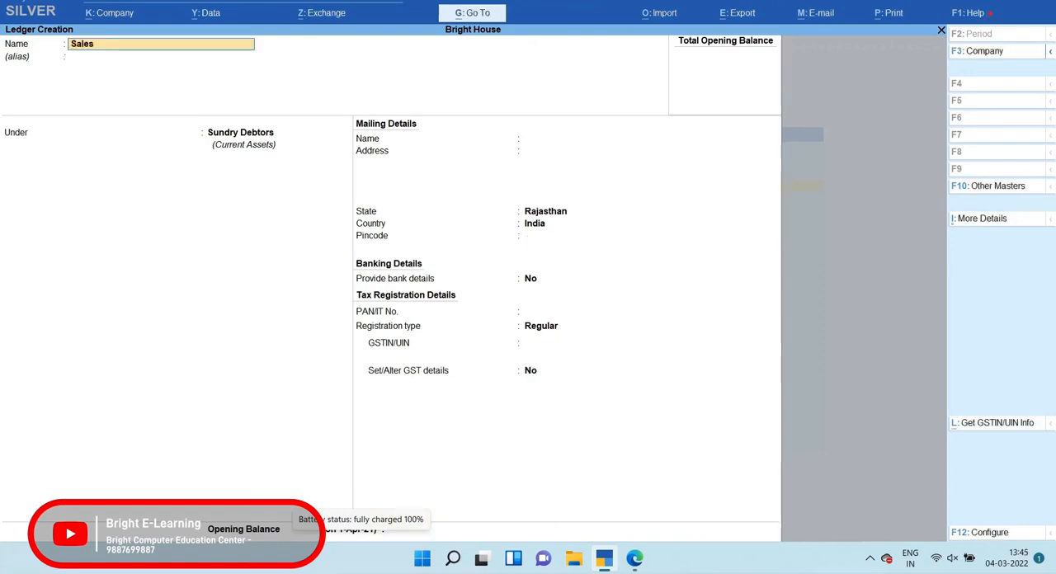
pyautogui.press('Return')
pyautogui.press('Return')
pyautogui.write('Sa')
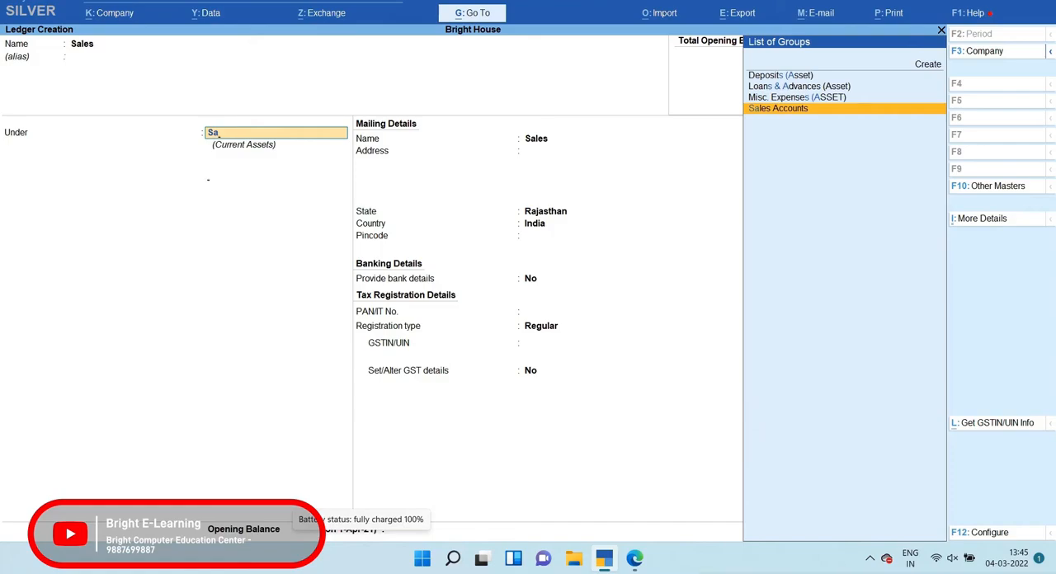
pyautogui.press('Return')
pyautogui.press('Return')
pyautogui.press('Return')
pyautogui.press('Return')
pyautogui.press('Return')
pyautogui.press('Return')
pyautogui.press('Return')
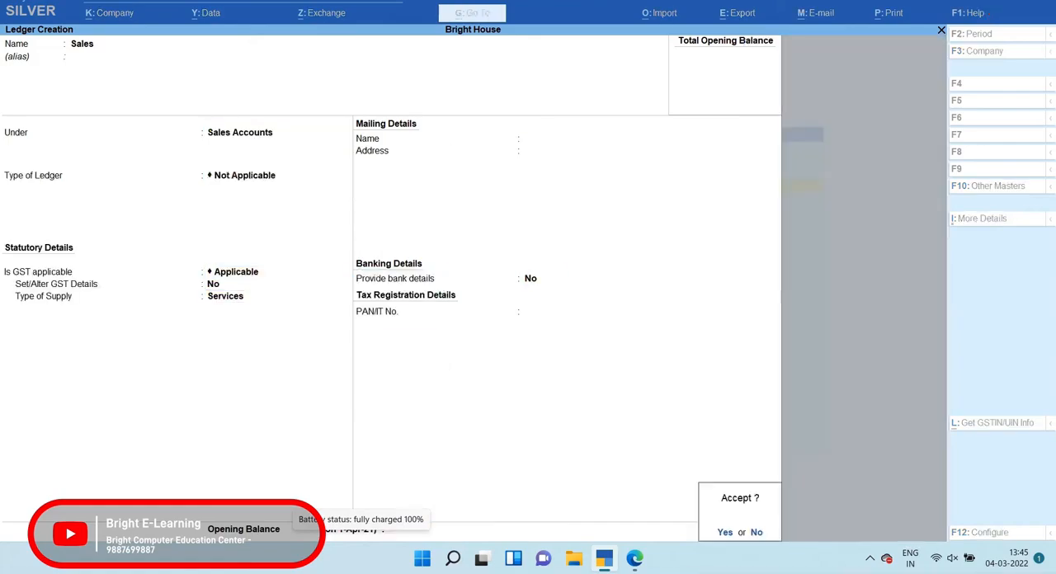
pyautogui.press('y')
# Check Bearing 6205's GST rate in question 2's PDF, then name a new TallyPrime ledger Input Igst @ 18%
pyautogui.hotkey('alt', 'Tab')
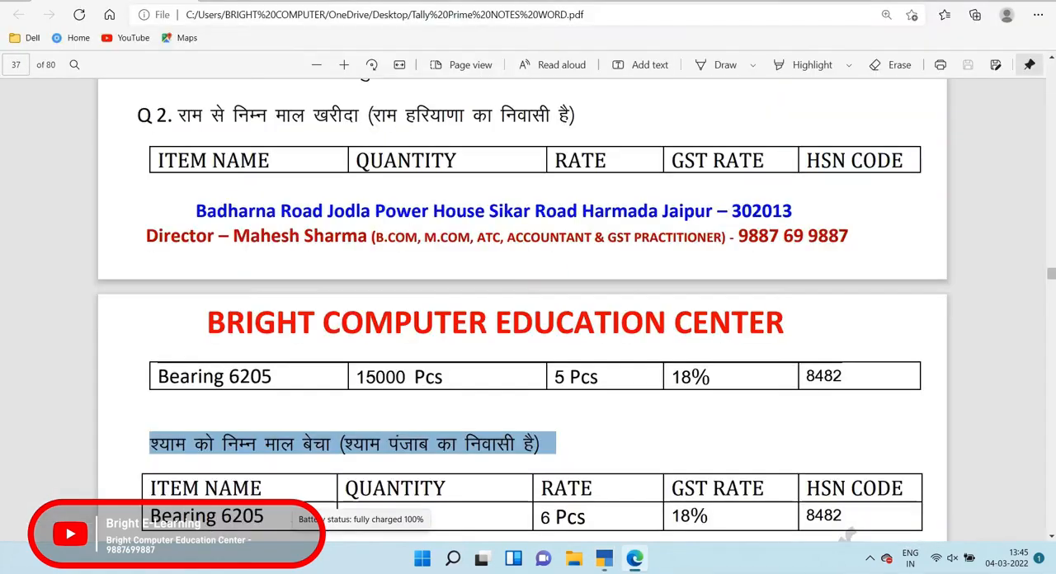
pyautogui.click(627, 446)
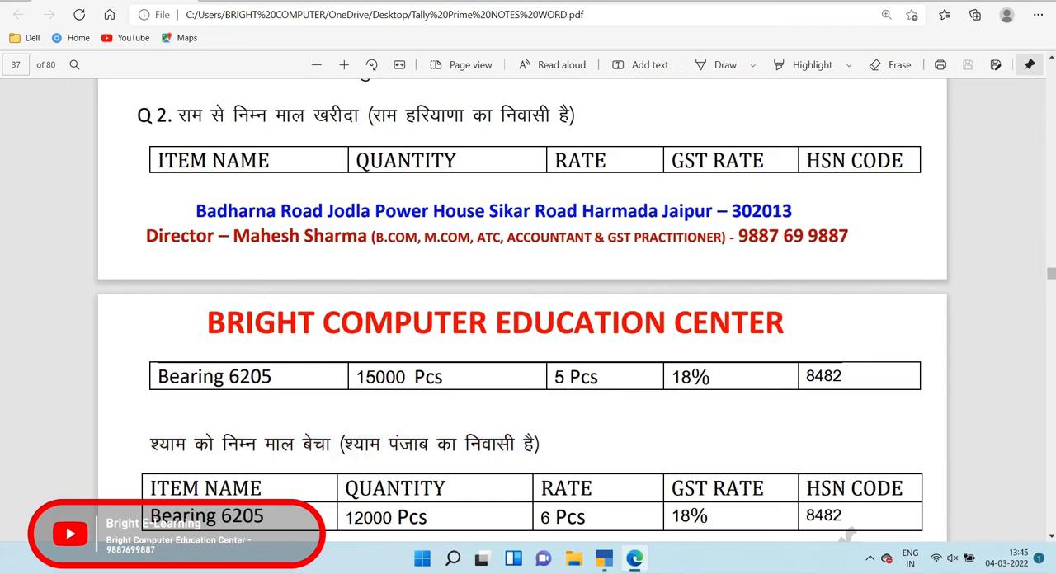
pyautogui.moveTo(673, 378); pyautogui.dragTo(711, 377)
pyautogui.hotkey('alt', 'Tab')
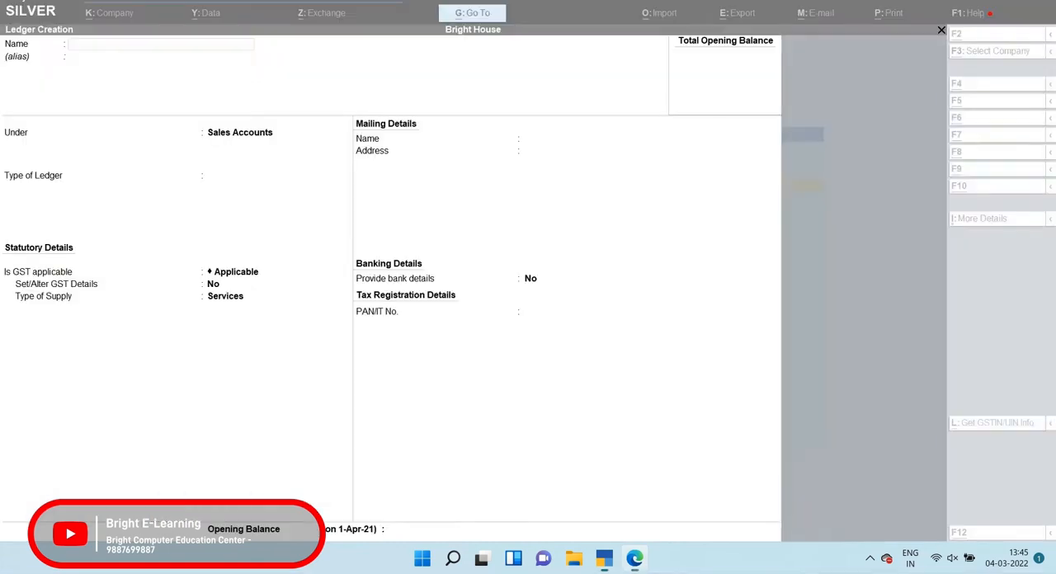
pyautogui.write('Np')
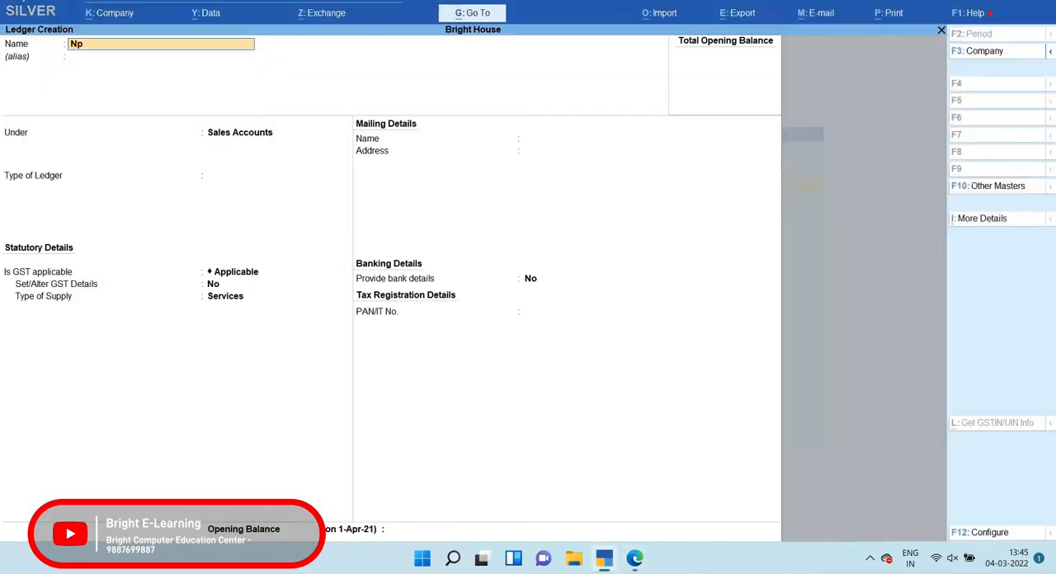
pyautogui.write('ut igs')
pyautogui.press('BackSpace')
pyautogui.press('BackSpace')
pyautogui.press('BackSpace')
pyautogui.press('BackSpace')
pyautogui.press('BackSpace')
pyautogui.press('BackSpace')
pyautogui.press('BackSpace')
pyautogui.press('BackSpace')
pyautogui.press('BackSpace')
pyautogui.write('Input Igst @ 18%')
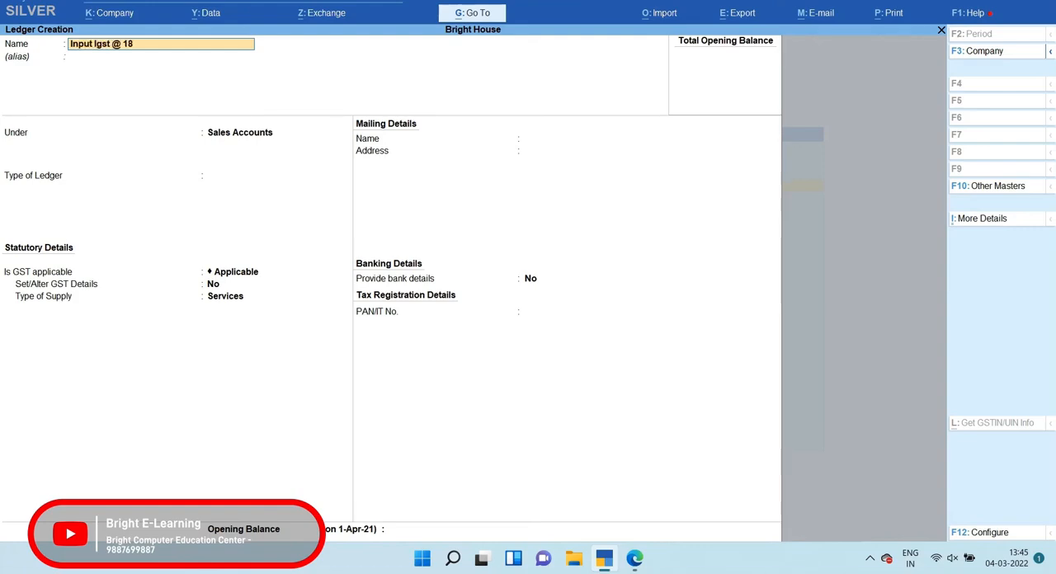
pyautogui.press('Return')
pyautogui.press('Return')
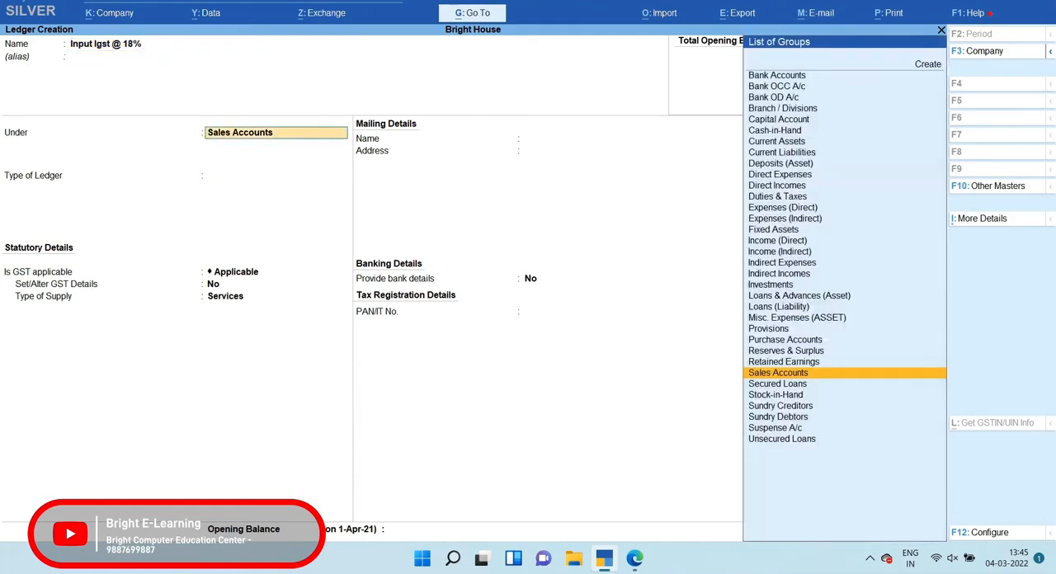
# Put the input tax ledger under Duties & Taxes with duty type GST and tax type Integrated Tax
pyautogui.write('Du')
pyautogui.press('Return')
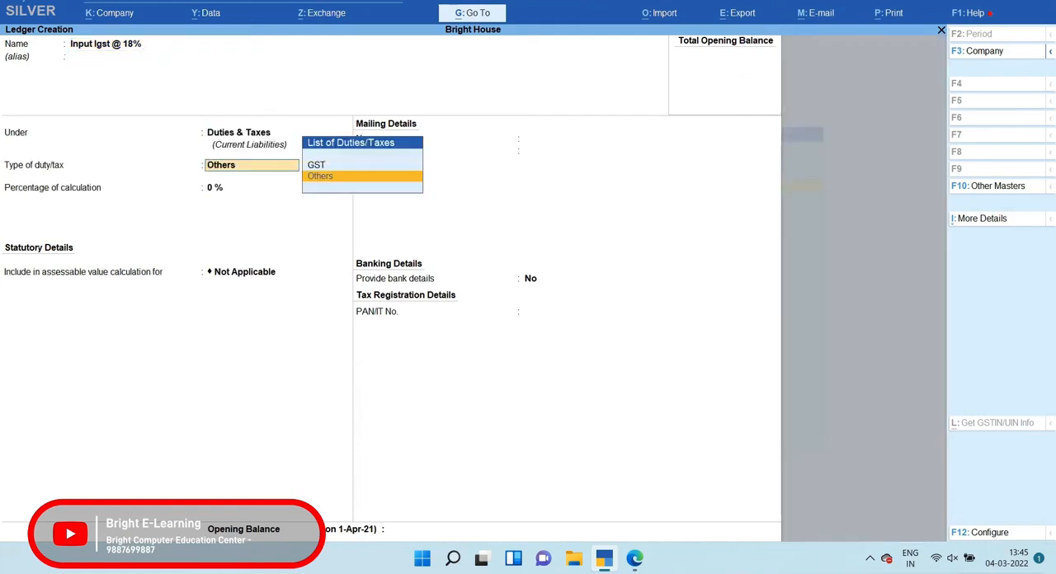
pyautogui.press('Up')
pyautogui.press('Return')
pyautogui.press('Down')
pyautogui.press('Down')
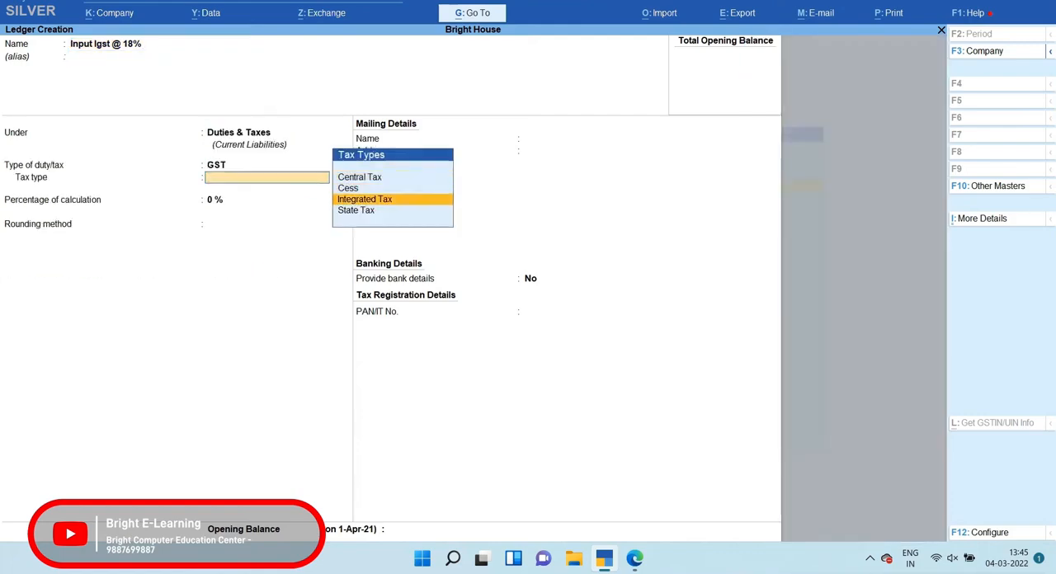
pyautogui.press('Return')
# Set the input tax ledger's percentage of calculation to 18% and save it without rounding or an opening balance
pyautogui.write('18')
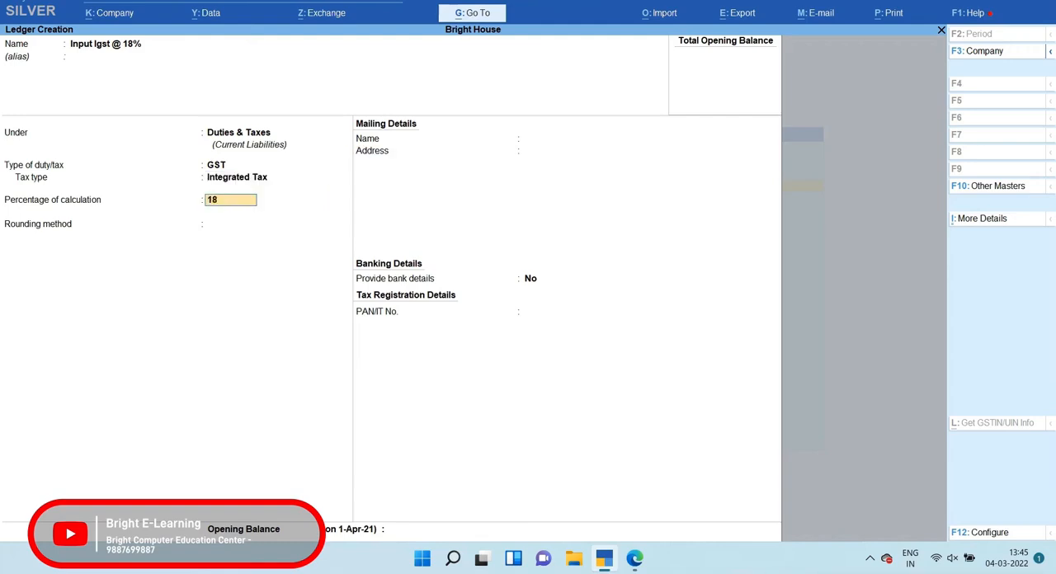
pyautogui.press('Return')
pyautogui.press('Return')
pyautogui.press('Return')
pyautogui.press('Return')
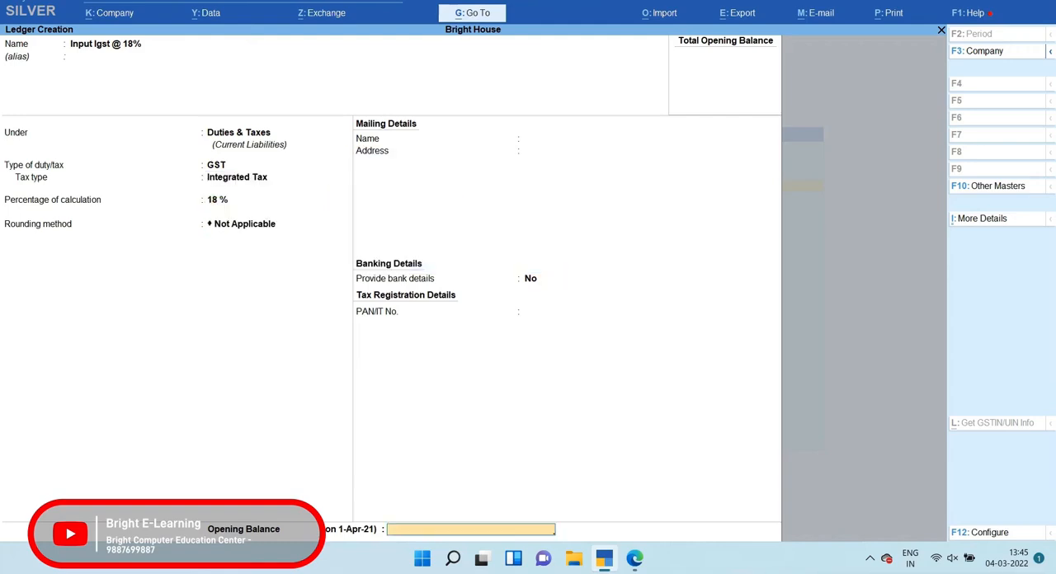
pyautogui.press('Return')
# Start a ledger named Output Igst @ 18% and keep it under Duties & Taxes
pyautogui.write('Ou')
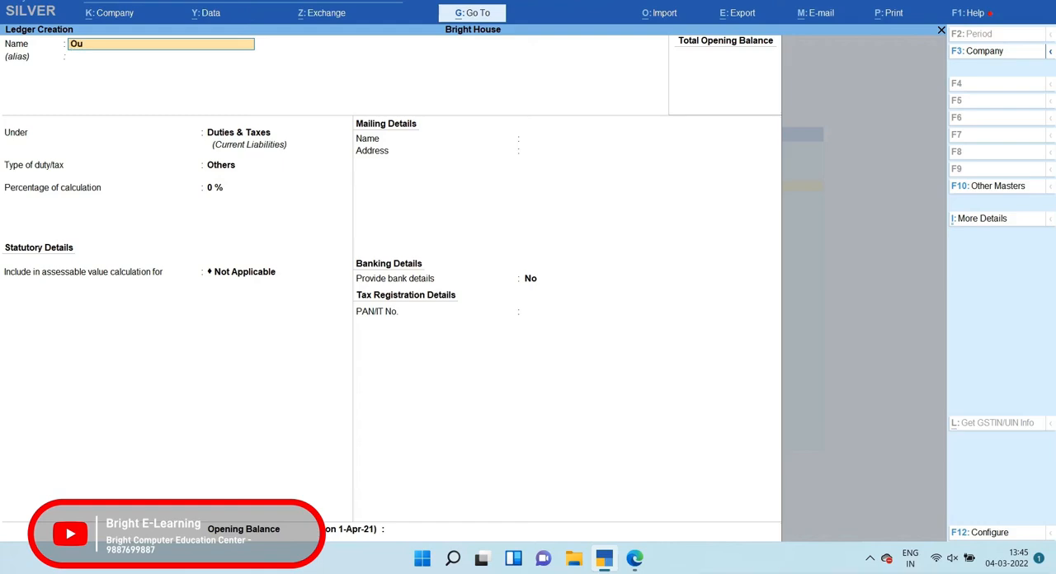
pyautogui.write('tput igst @ 18%')
pyautogui.press('Return')
pyautogui.press('Return')
# Set the output tax ledger's duty type to GST and its tax type to Integrated Tax
pyautogui.press('Return')
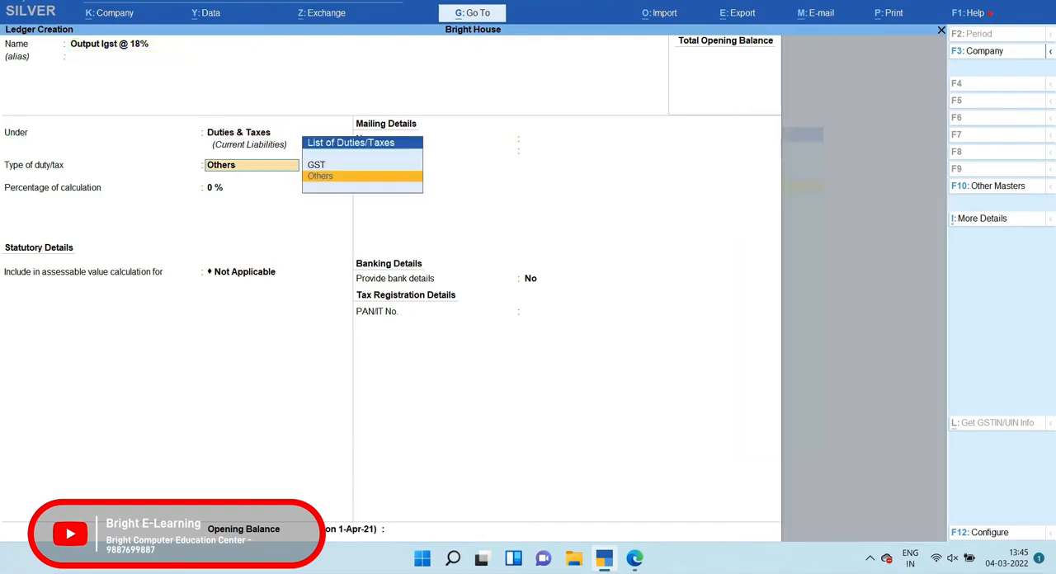
pyautogui.press('Up')
pyautogui.press('Return')
pyautogui.press('Down')
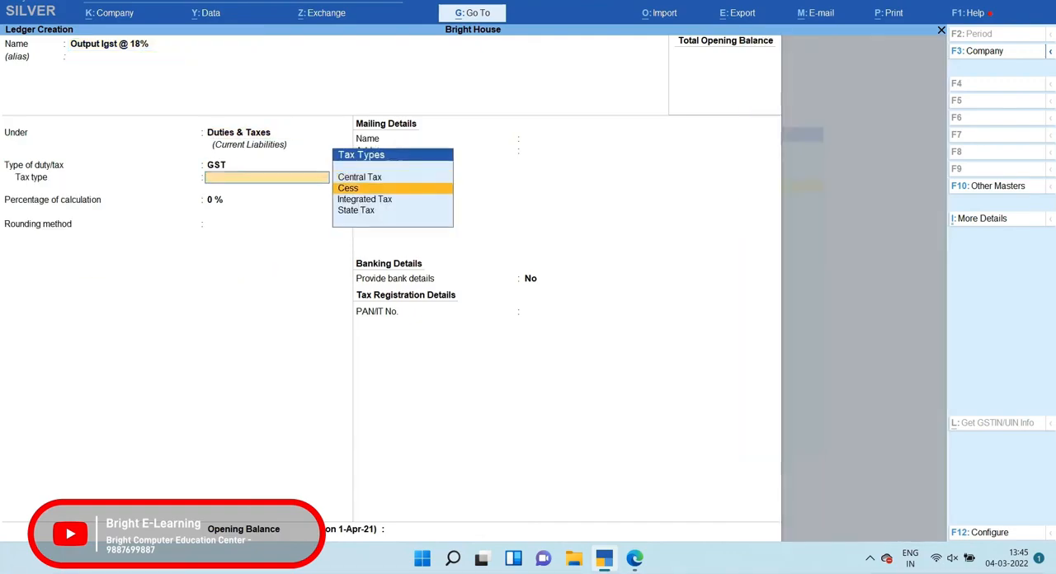
pyautogui.press('Down')
pyautogui.press('Return')
# Set the output tax ledger's percentage of calculation to 18%, keep rounding Not Applicable and save the ledger
pyautogui.write('18')
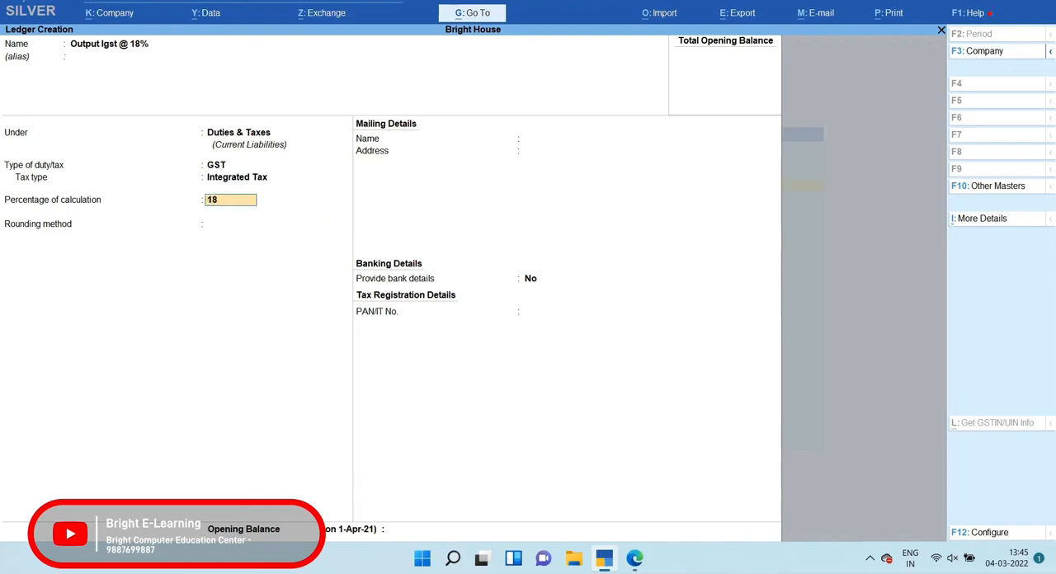
pyautogui.press('Return')
pyautogui.press('Return')
pyautogui.press('Return')
pyautogui.press('Return')
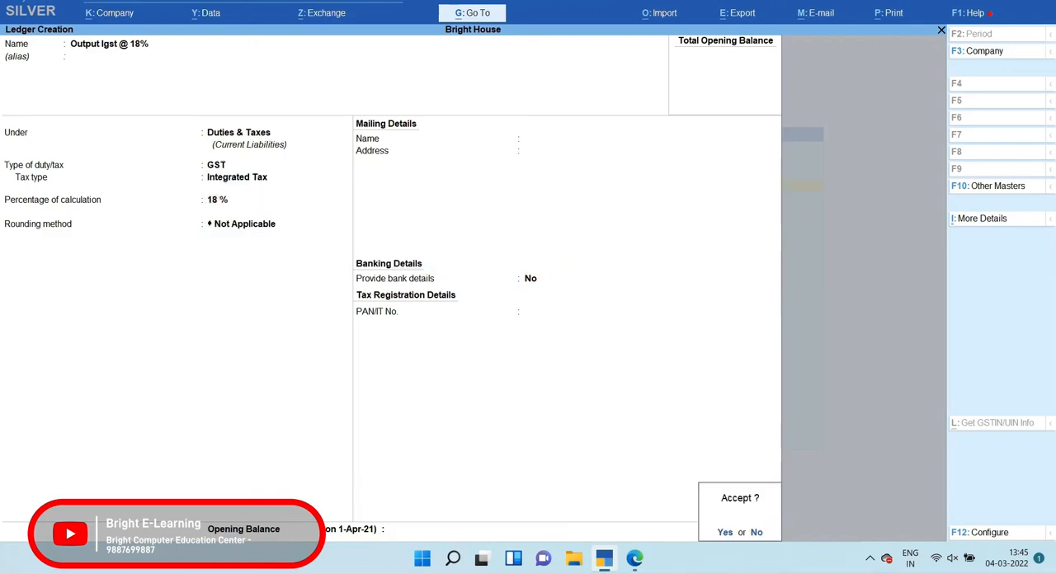
pyautogui.press('Return')
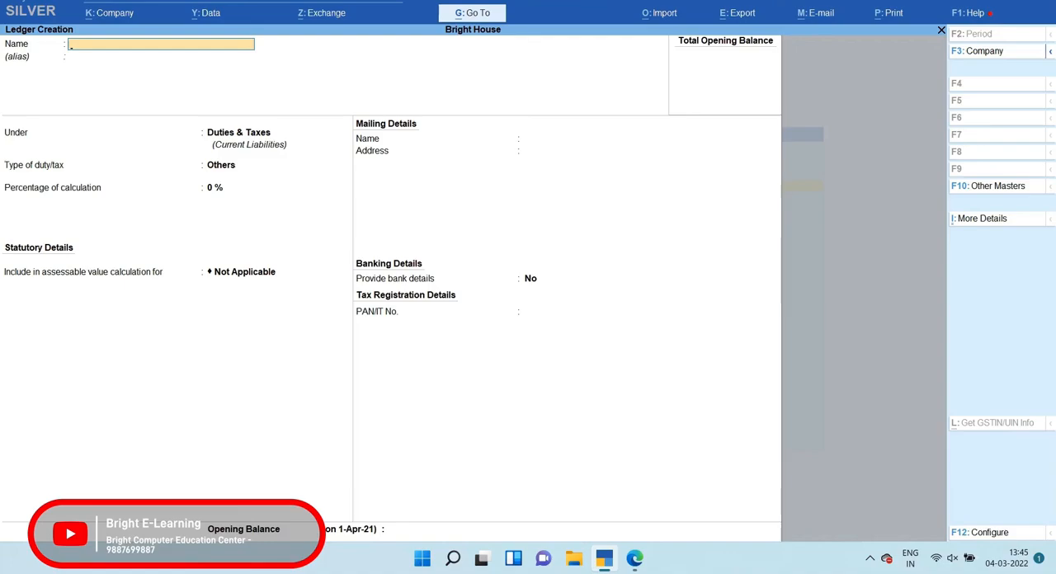
# Leave ledger creation, check the item name in question 2's PDF and open stock group creation in TallyPrime
pyautogui.press('Escape')
pyautogui.press('Return')
pyautogui.press('Down')
pyautogui.press('Down')
pyautogui.press('Down')
pyautogui.press('Down')
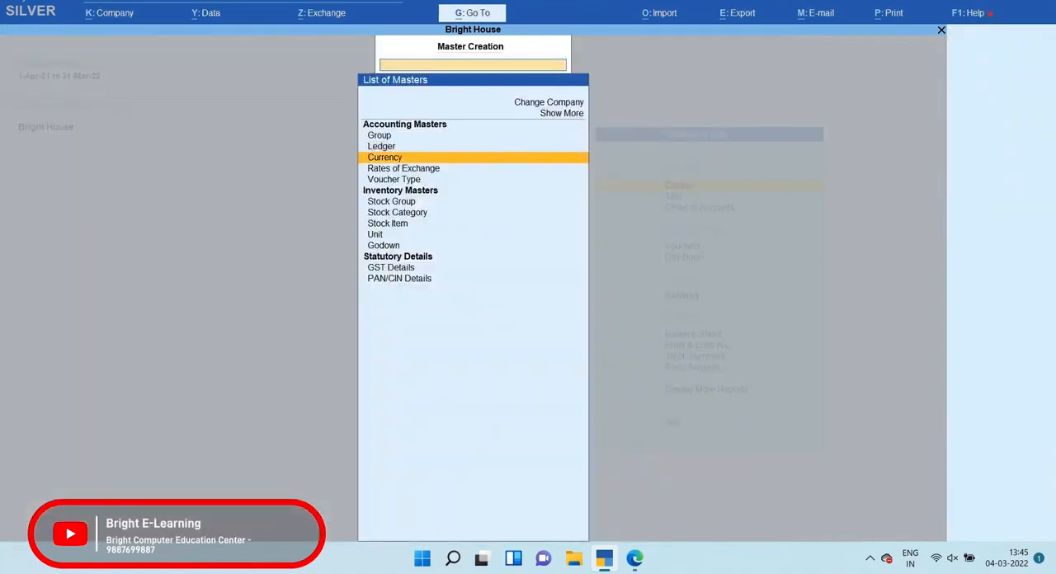
pyautogui.press('Down')
pyautogui.hotkey('alt', 'Tab')
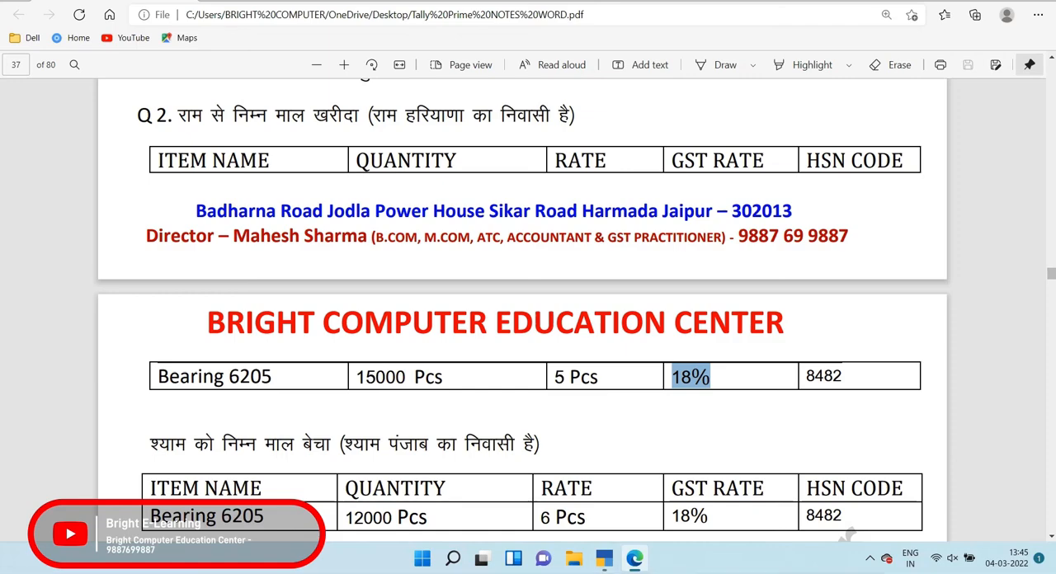
pyautogui.moveTo(158, 377); pyautogui.dragTo(280, 378)
pyautogui.hotkey('ctrl', 'c')
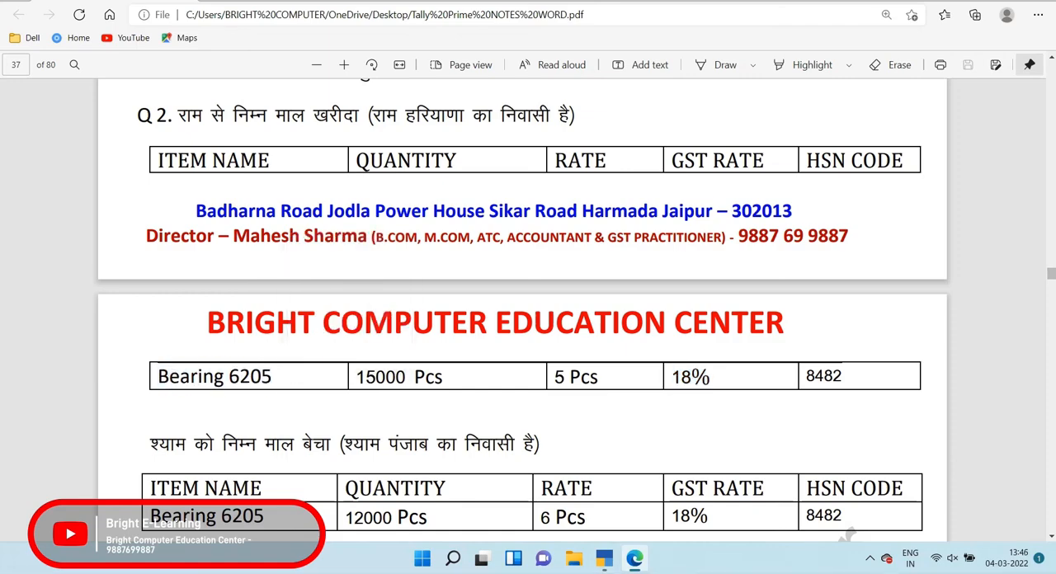
pyautogui.hotkey('alt', 'Tab')
pyautogui.press('Return')
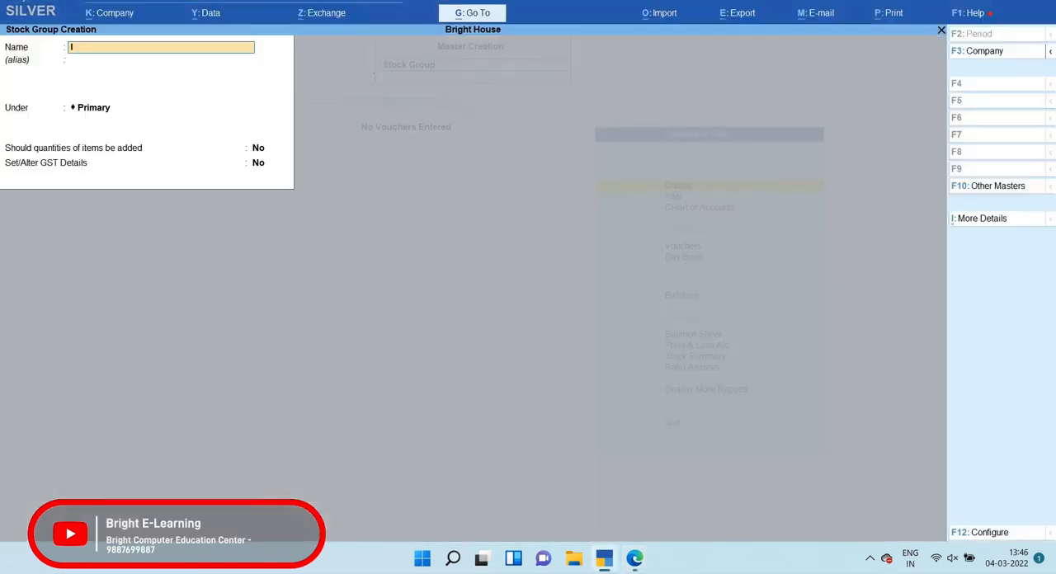
# Create a stock group named Iron under Primary with its quantity and GST options at No, then leave stock group creation
pyautogui.write('Iron')
pyautogui.press('Return')
pyautogui.press('Return')
pyautogui.press('Return')
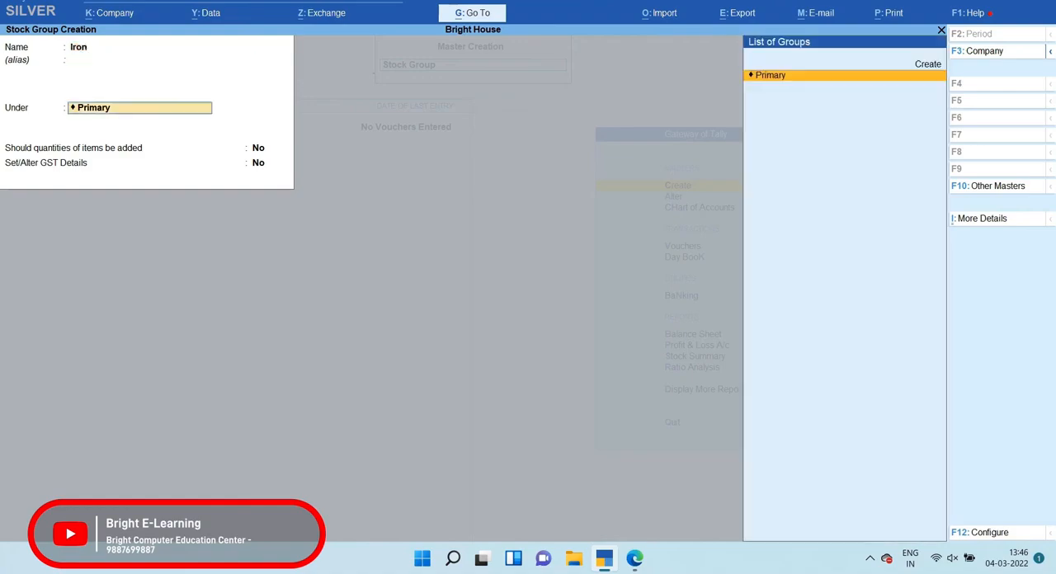
pyautogui.press('Return')
pyautogui.press('Return')
pyautogui.press('Return')
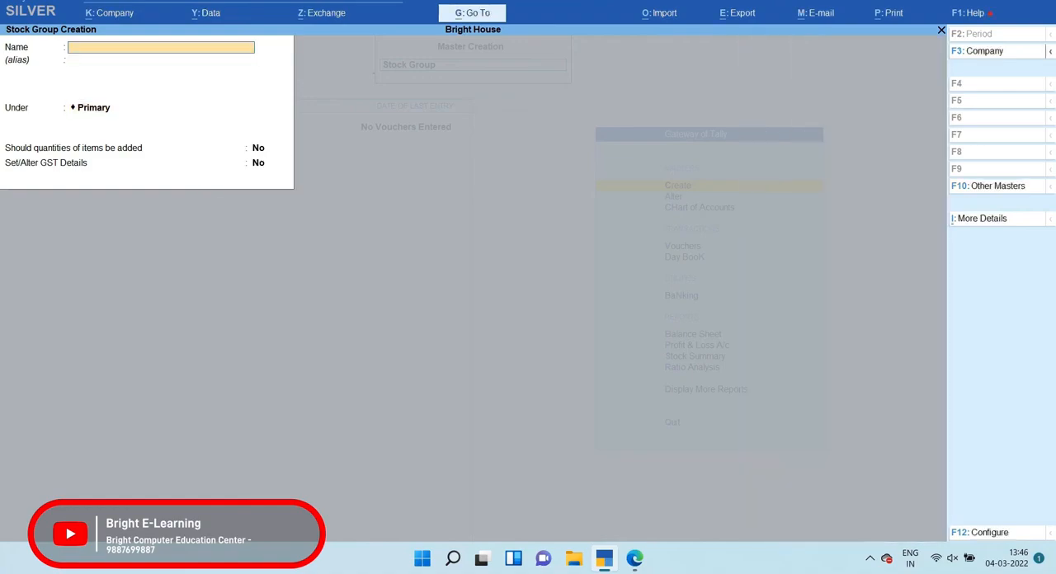
pyautogui.press('Escape')
pyautogui.press('y')
# Open unit creation and check the unit in Bearing 6205's rate in question 2's PDF, then return to TallyPrime
pyautogui.press('Down')
pyautogui.press('Down')
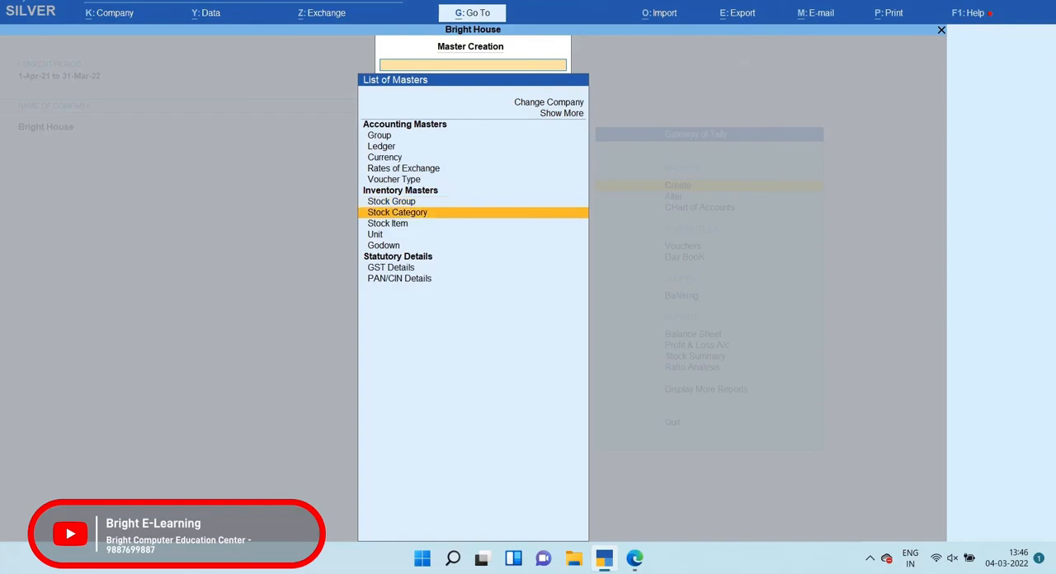
pyautogui.press('Down')
pyautogui.press('Return')
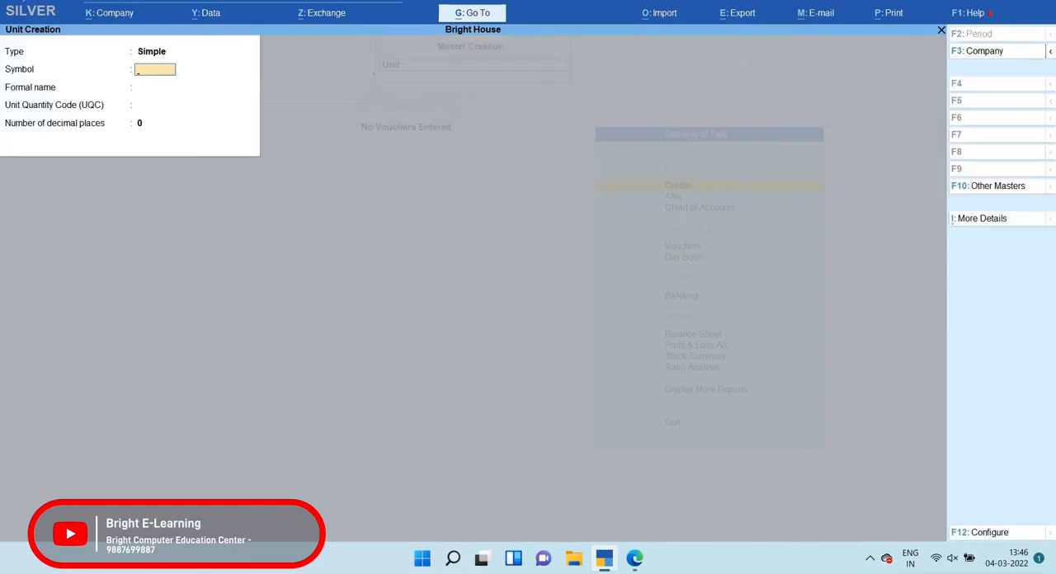
pyautogui.hotkey('alt', 'Tab')
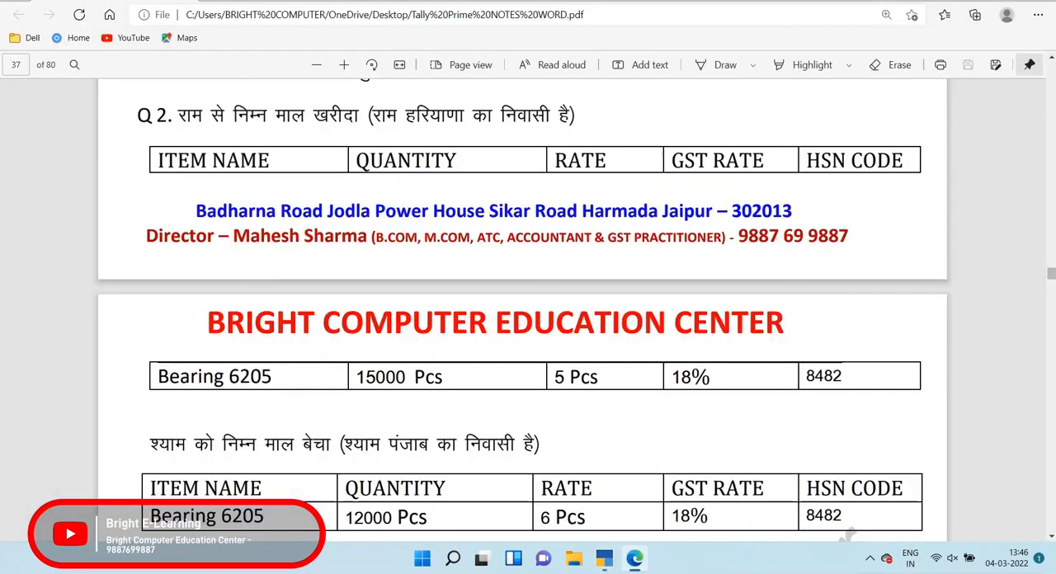
pyautogui.moveTo(551, 377); pyautogui.dragTo(597, 377)
pyautogui.hotkey('ctrl', 'c')
pyautogui.hotkey('alt', 'Tab')
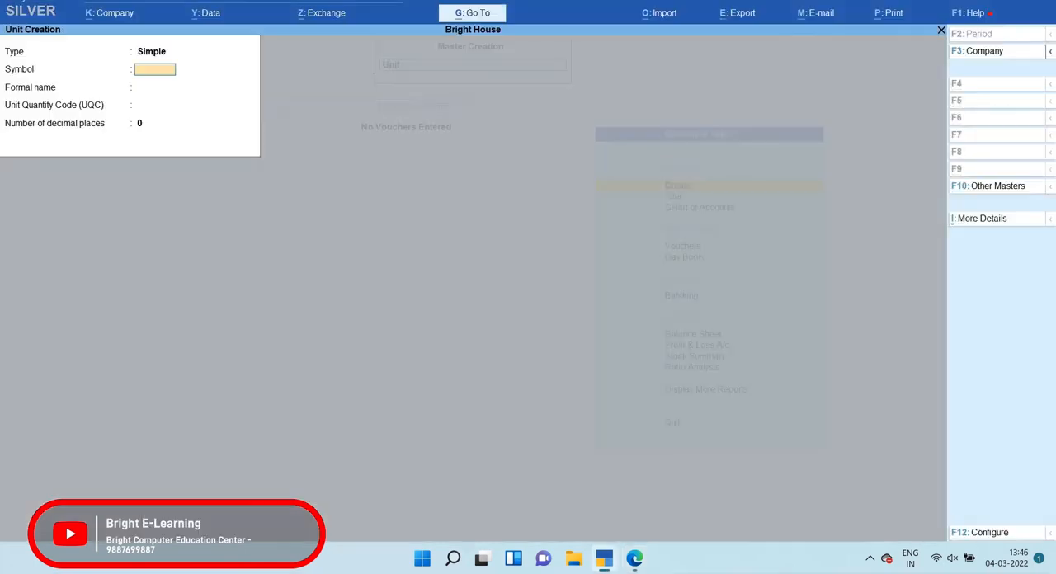
# Create a simple unit with the symbol pcs, no formal name and 0 decimal places, then leave unit creation
pyautogui.write('pcs')
pyautogui.press('Return')
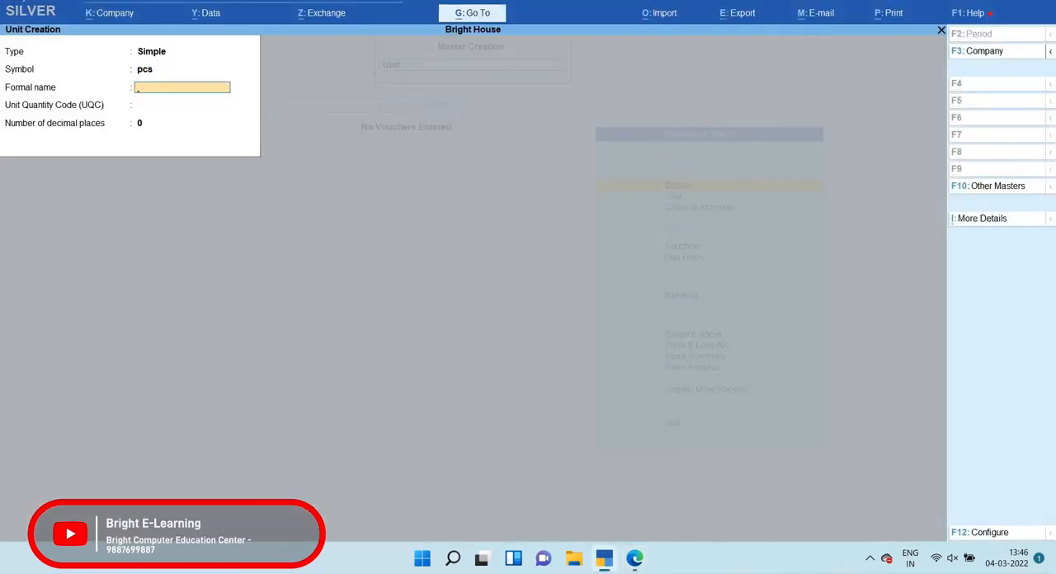
pyautogui.press('Return')
pyautogui.press('Return')
pyautogui.press('Return')
pyautogui.press('Return')
pyautogui.press('Escape')
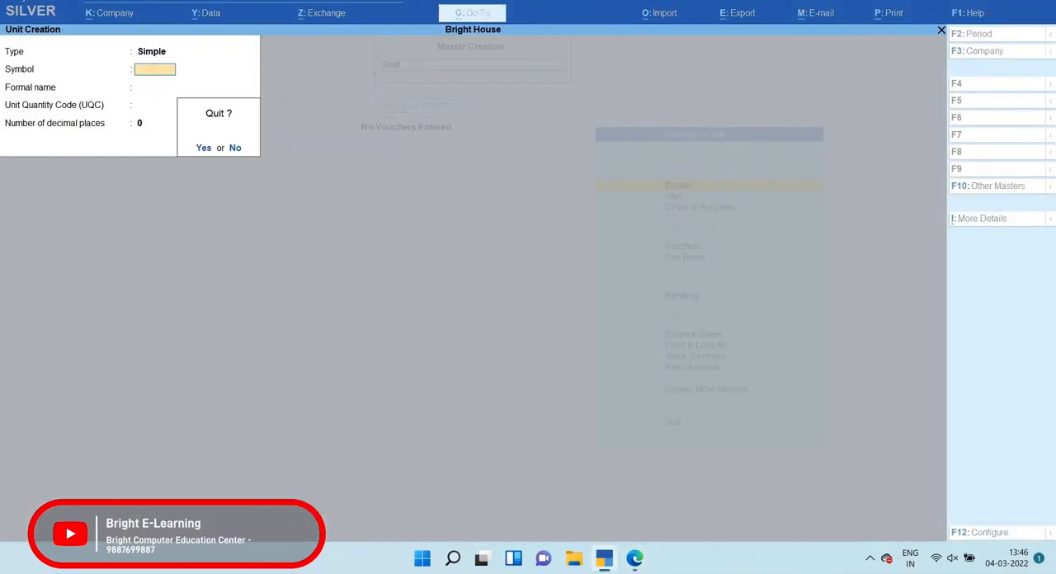
pyautogui.press('Return')
# Check the item name in question 2's PDF and open stock item creation in TallyPrime
pyautogui.press('Up')
pyautogui.hotkey('alt', 'Tab')
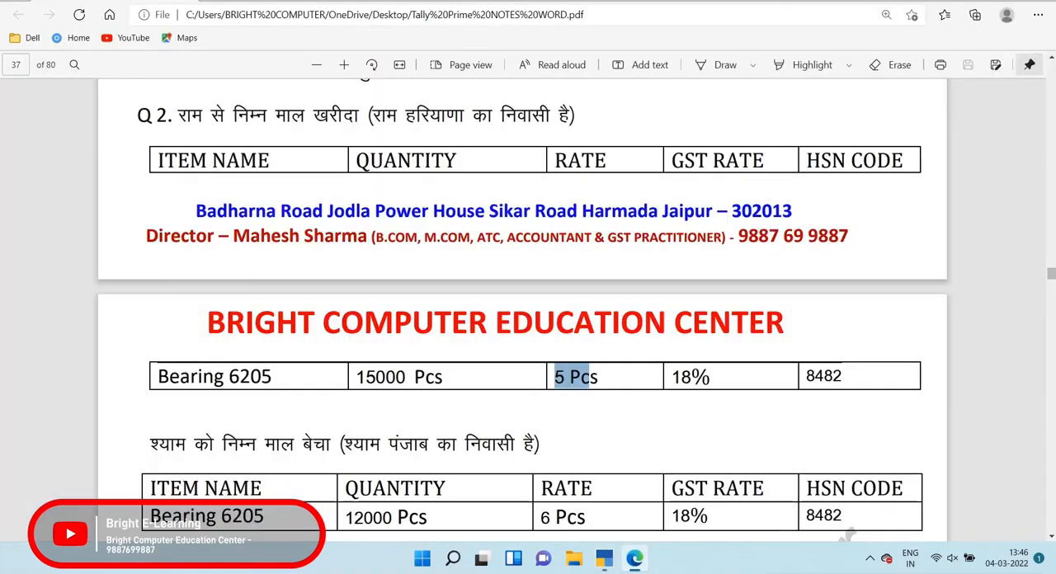
pyautogui.moveTo(158, 377); pyautogui.dragTo(278, 378)
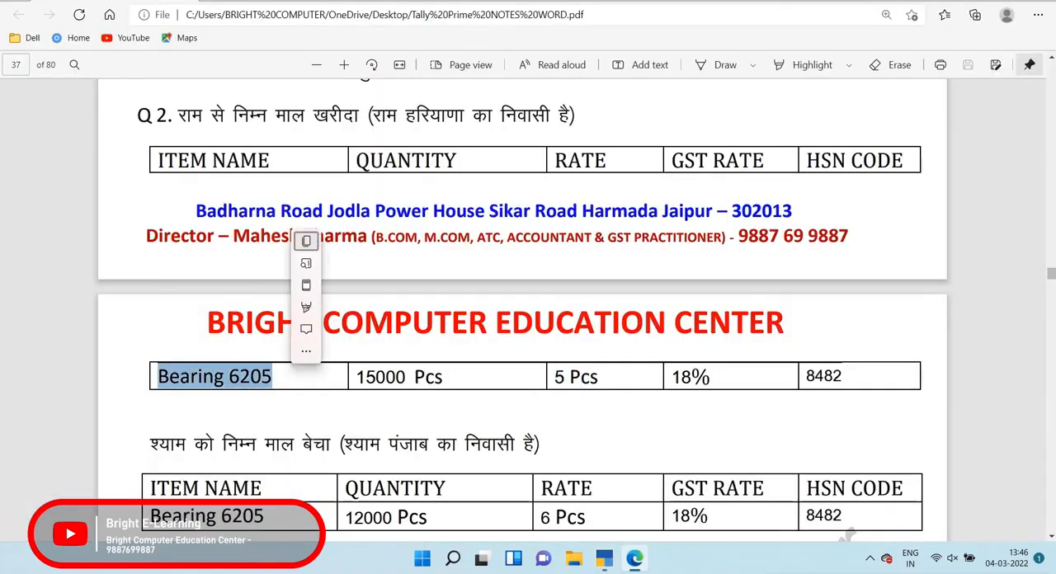
pyautogui.click(284, 379)
pyautogui.hotkey('alt', 'Tab')
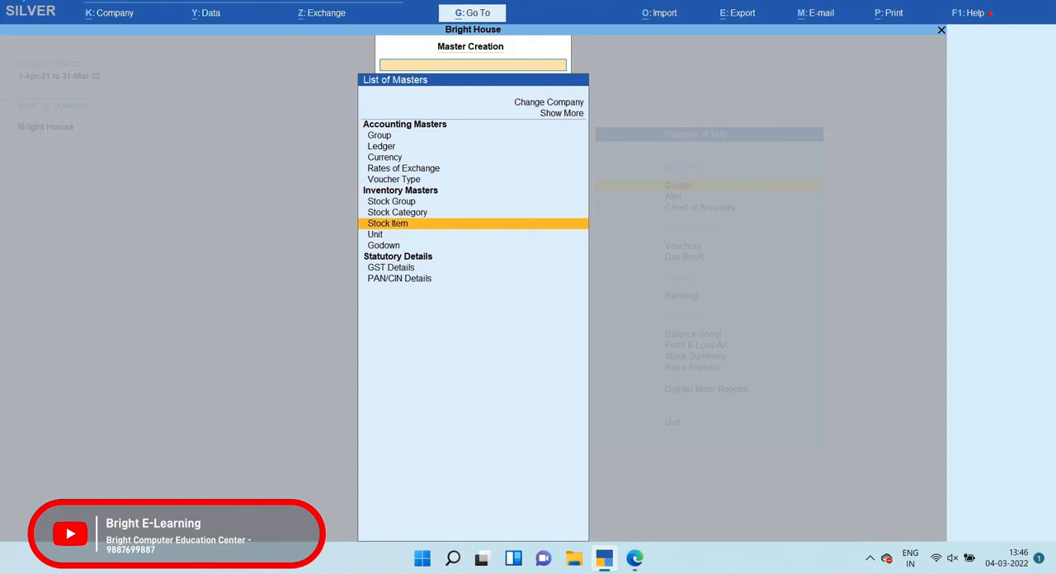
pyautogui.press('Return')
# Name the stock item Bearing 6205, without an alias, under the Iron group with pcs as its unit
pyautogui.write('Beari')
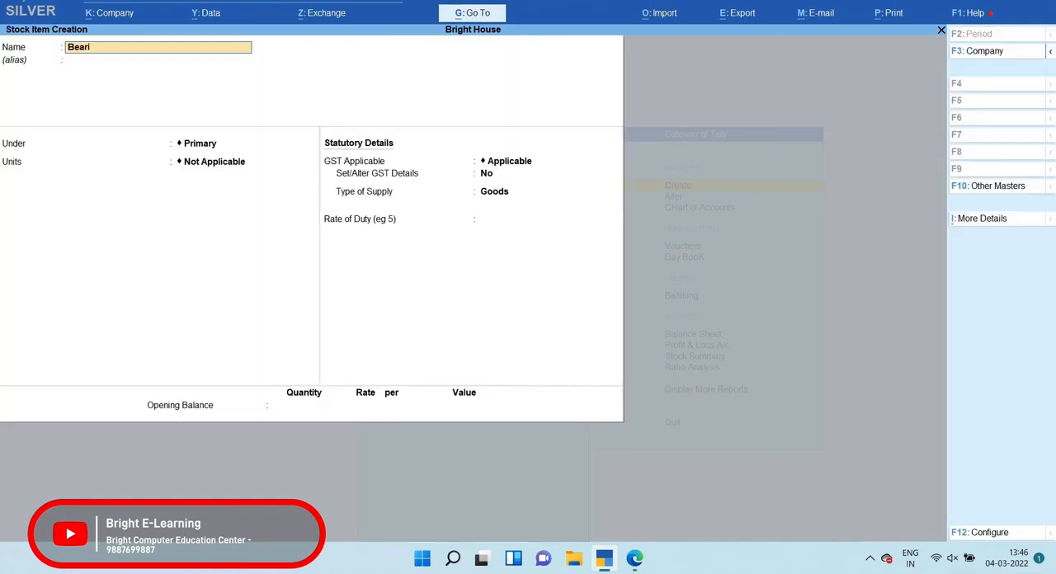
pyautogui.write('ng 6205')
pyautogui.press('Return')
pyautogui.press('Return')
pyautogui.press('Down')
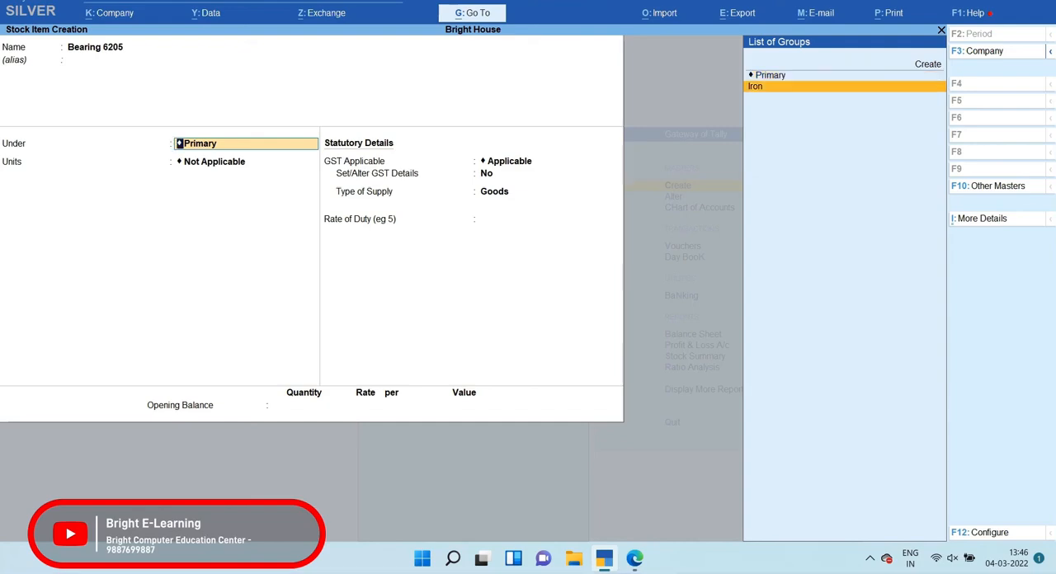
pyautogui.press('Return')
pyautogui.press('Down')
pyautogui.press('Return')
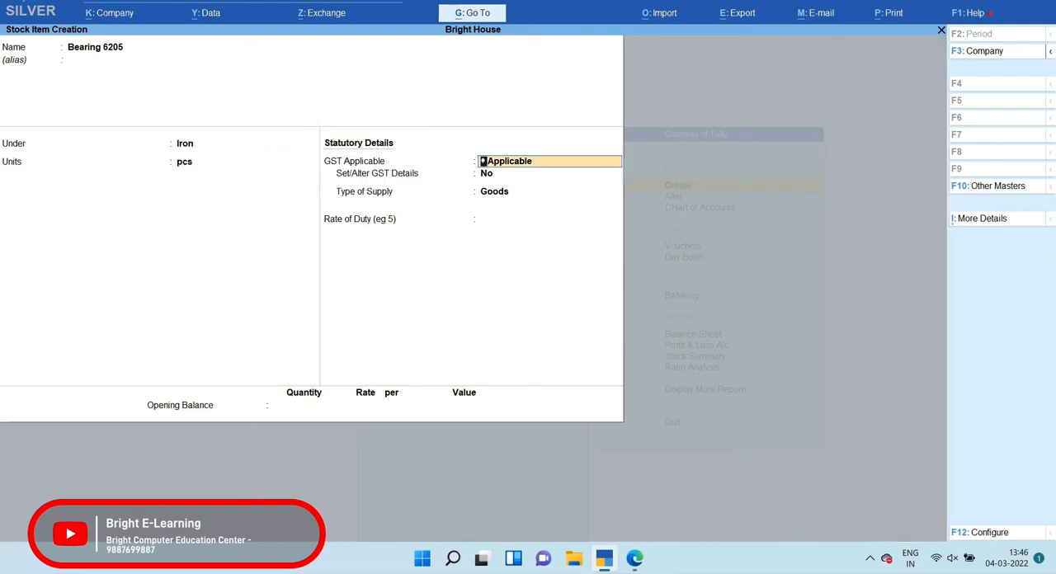
# Enable GST details for Bearing 6205, with calculation type On Value and taxability Taxable
pyautogui.press('Return')
pyautogui.write('y')
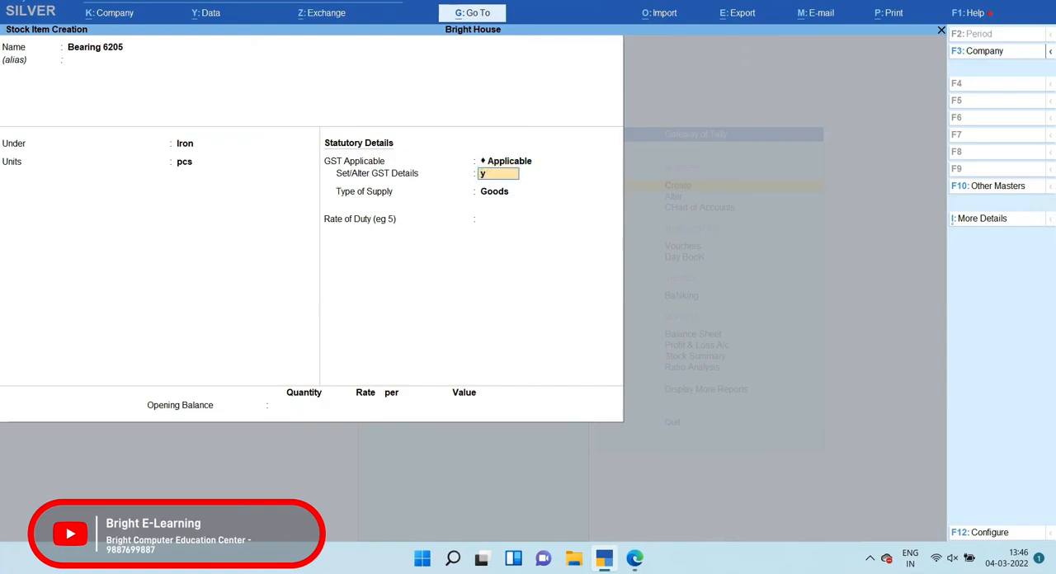
pyautogui.press('Return')
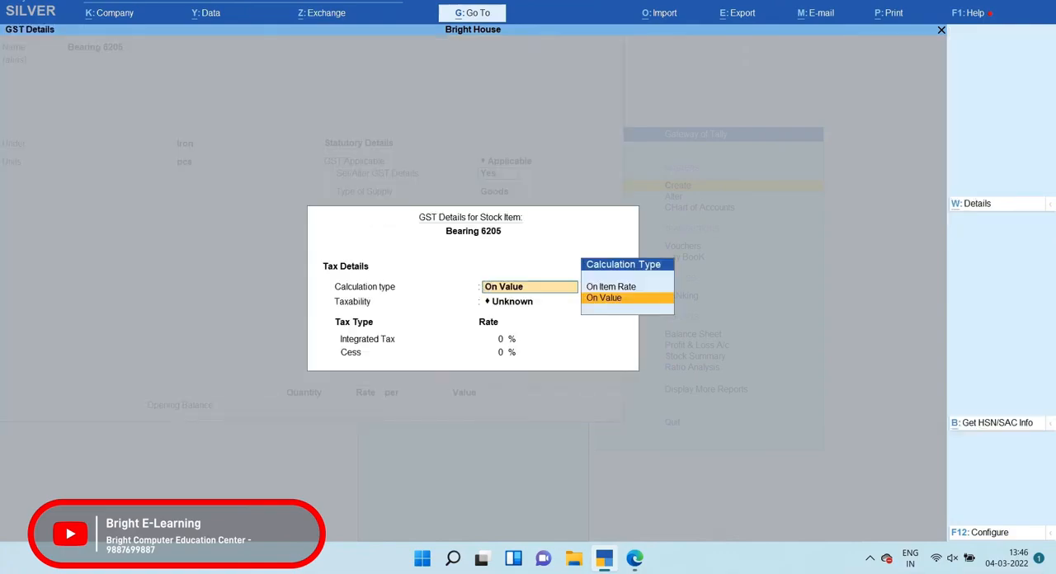
pyautogui.press('Return')
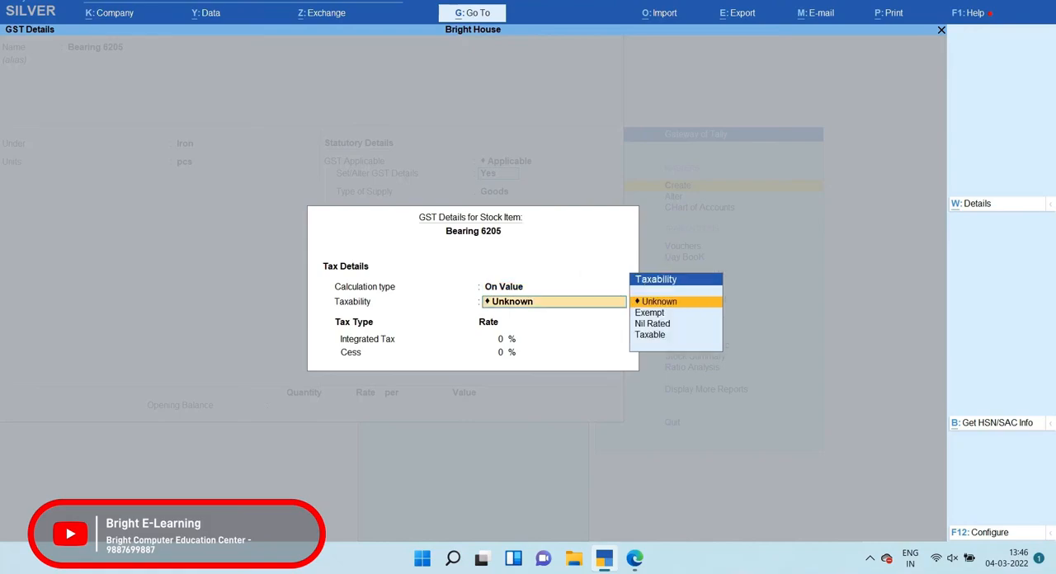
pyautogui.press('Down')
pyautogui.press('Down')
pyautogui.press('Down')
pyautogui.press('Return')
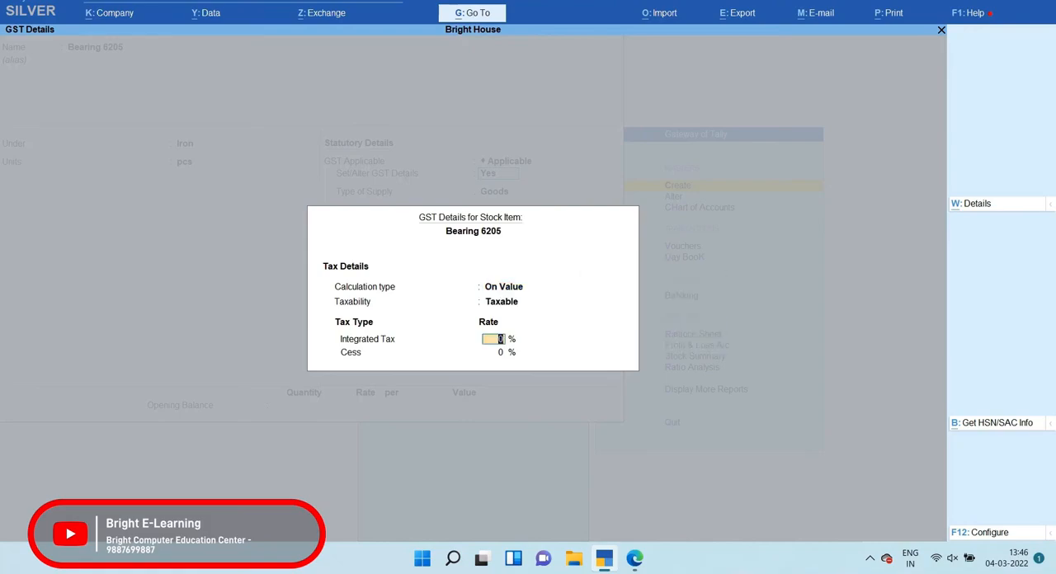
# Add a tax rate history entry for the item applicable from 1-Apr-21, leaving the description blank
pyautogui.hotkey('alt', 'w')
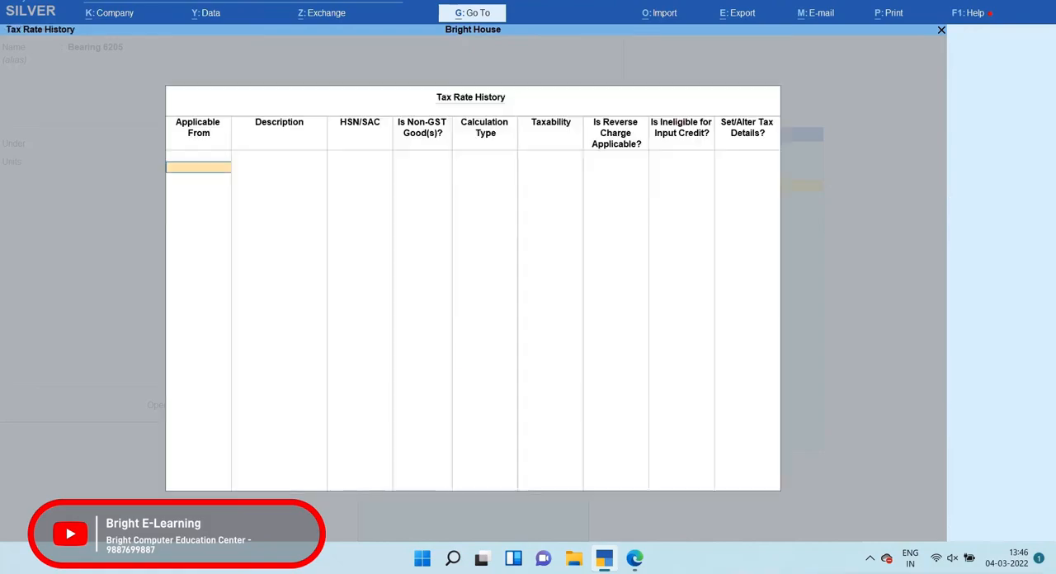
pyautogui.write('1-4')
pyautogui.press('Return')
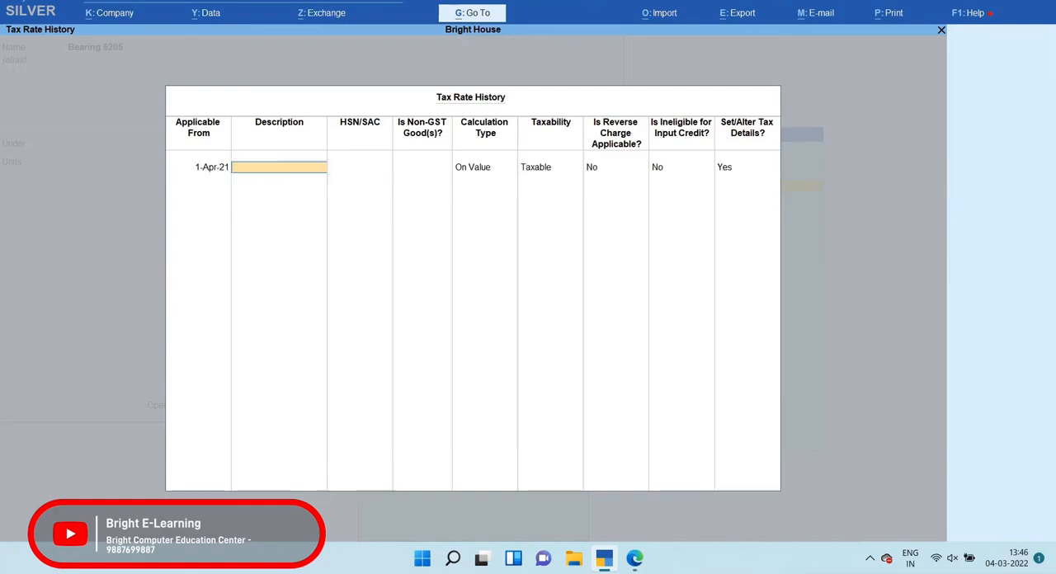
pyautogui.press('Return')
# Check Bearing 6205's HSN code in question 2's PDF, then enter 8482 in the tax rate history with non-GST goods at No
pyautogui.hotkey('alt', 'Tab')
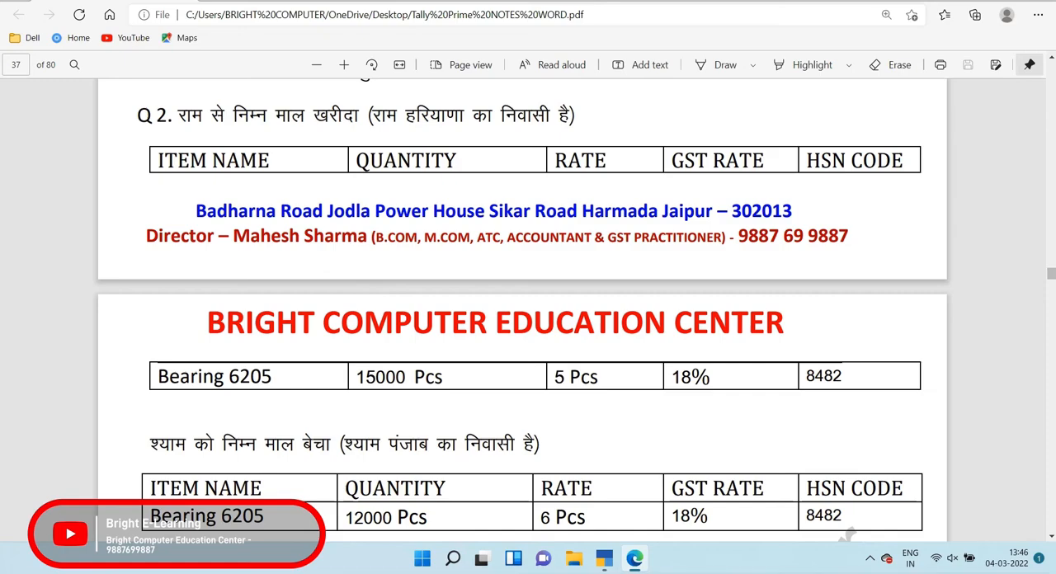
pyautogui.doubleClick(823, 377)
pyautogui.hotkey('alt', 'Tab')
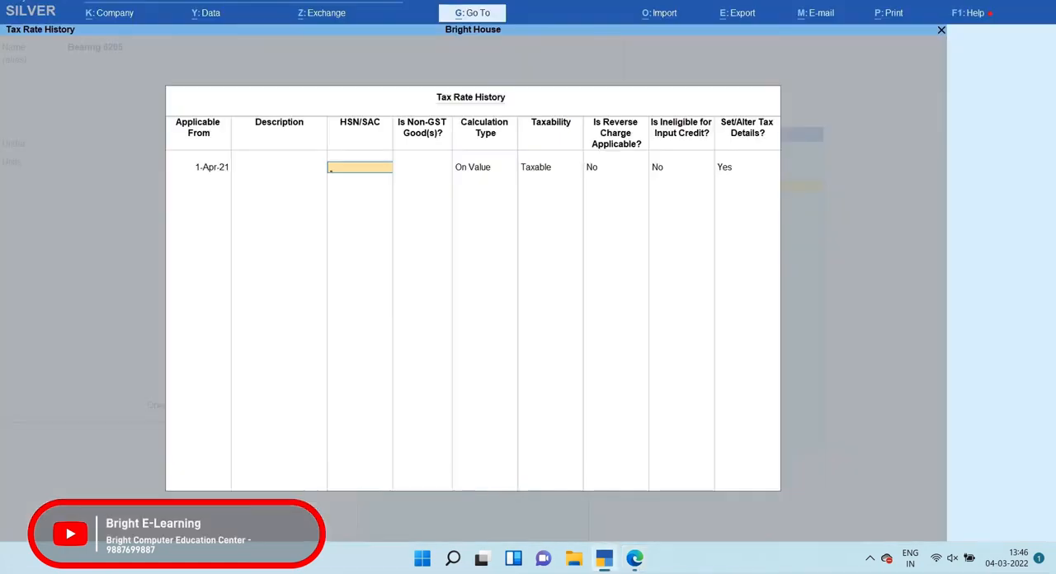
pyautogui.write('8482')
pyautogui.press('Return')
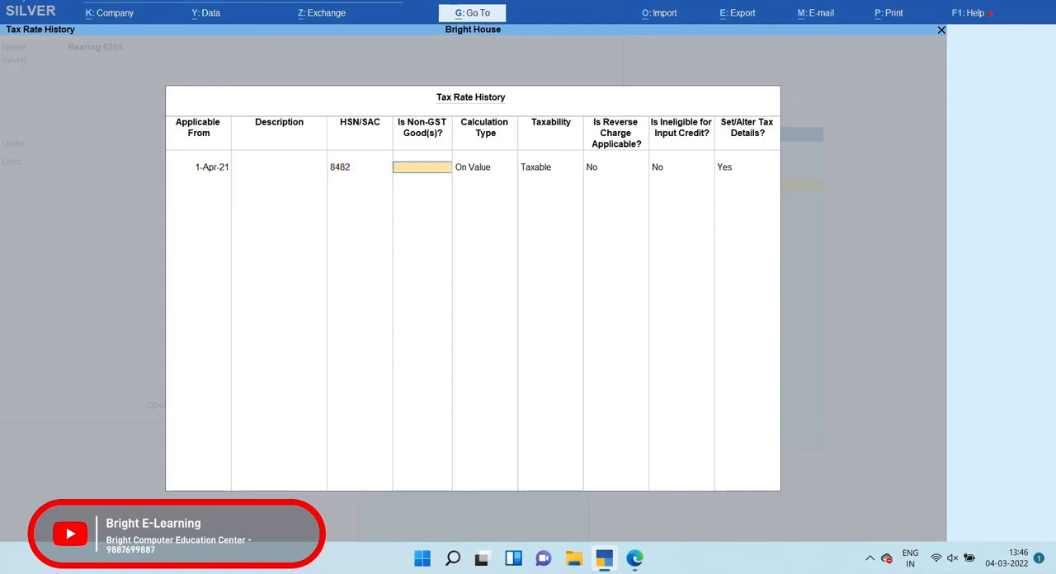
pyautogui.press('Return')
pyautogui.press('Return')
# Check the GST rate in question 2's PDF, set Integrated Tax to 18% in the rate details and accept the item's GST details
pyautogui.press('Return')
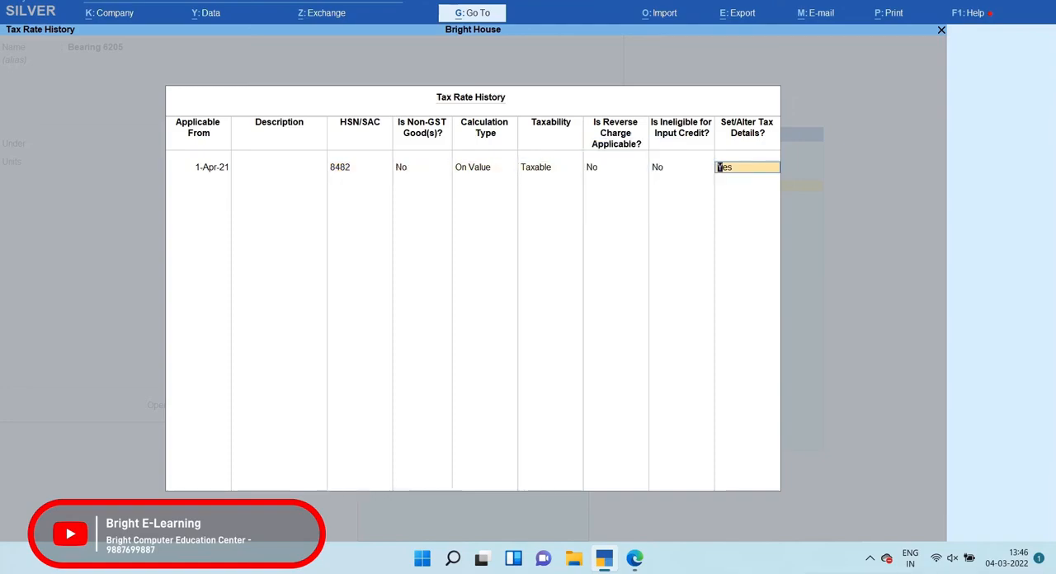
pyautogui.press('Return')
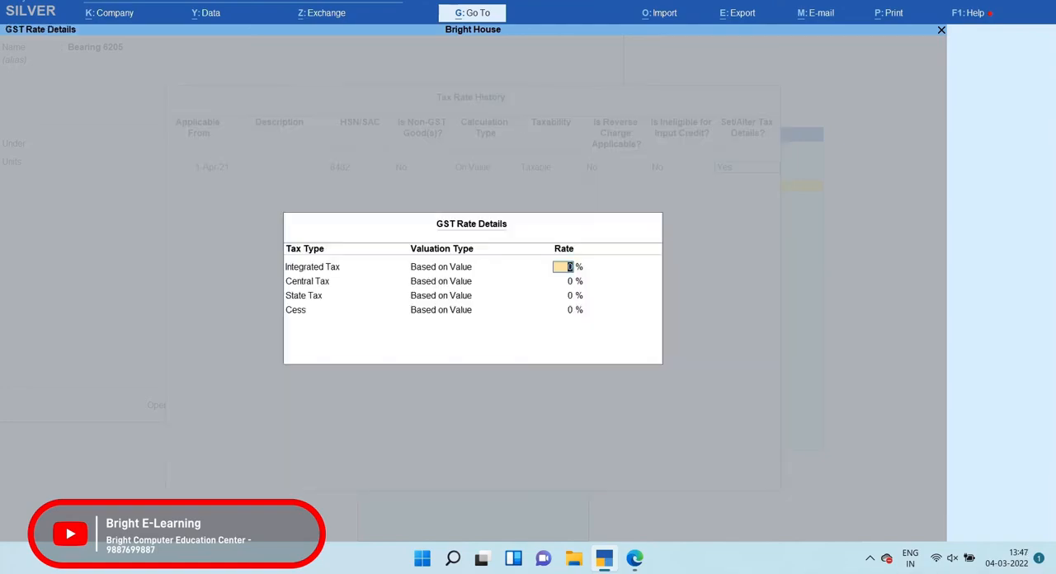
pyautogui.hotkey('alt', 'Tab')
pyautogui.moveTo(672, 378); pyautogui.dragTo(712, 378)
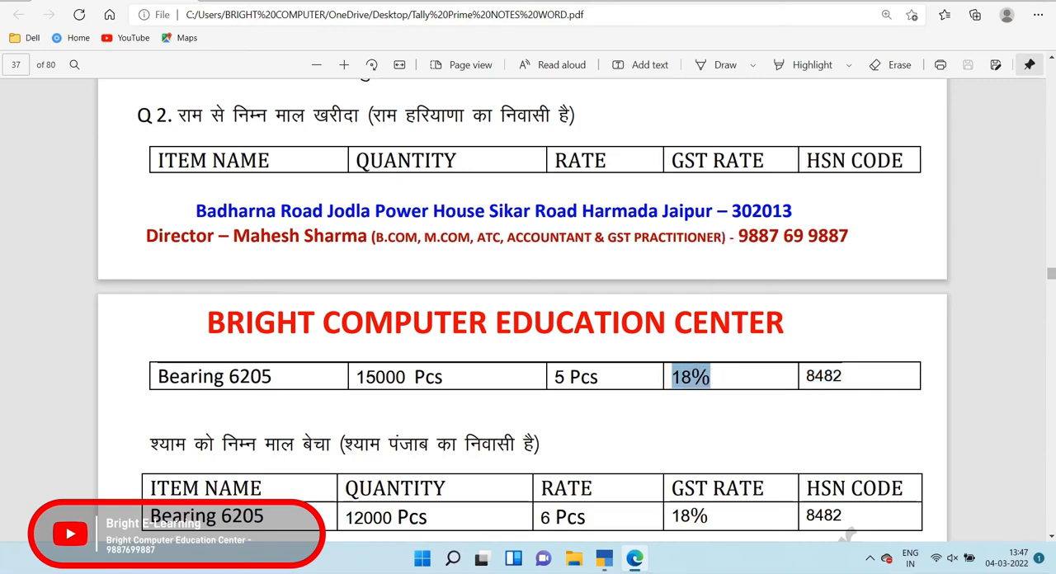
pyautogui.hotkey('alt', 'Tab')
pyautogui.write('18')
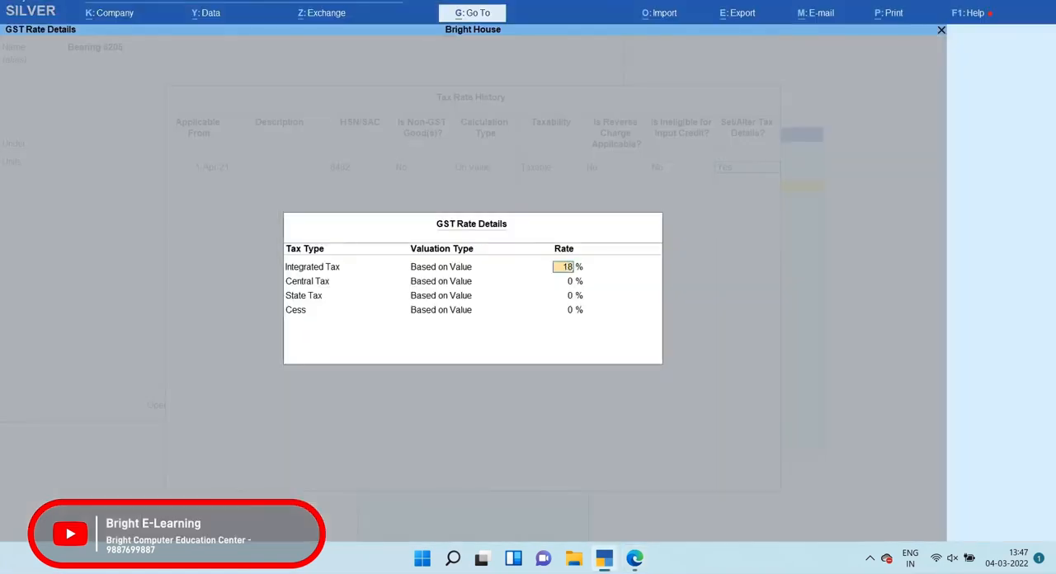
pyautogui.press('Return')
pyautogui.press('Return')
pyautogui.press('Return')
pyautogui.press('Return')
pyautogui.press('Return')
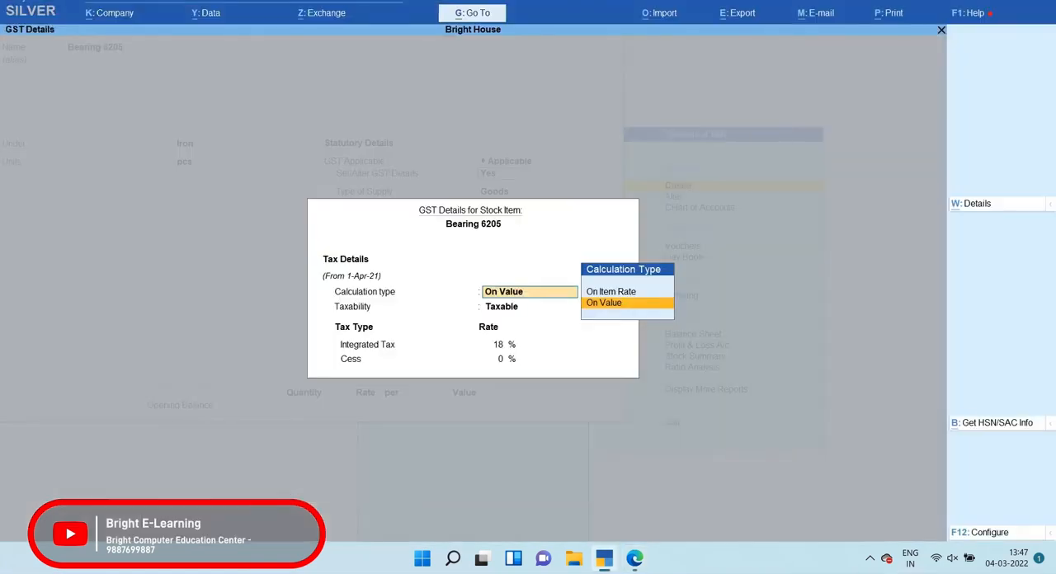
pyautogui.press('Return')
pyautogui.press('Return')
pyautogui.press('Return')
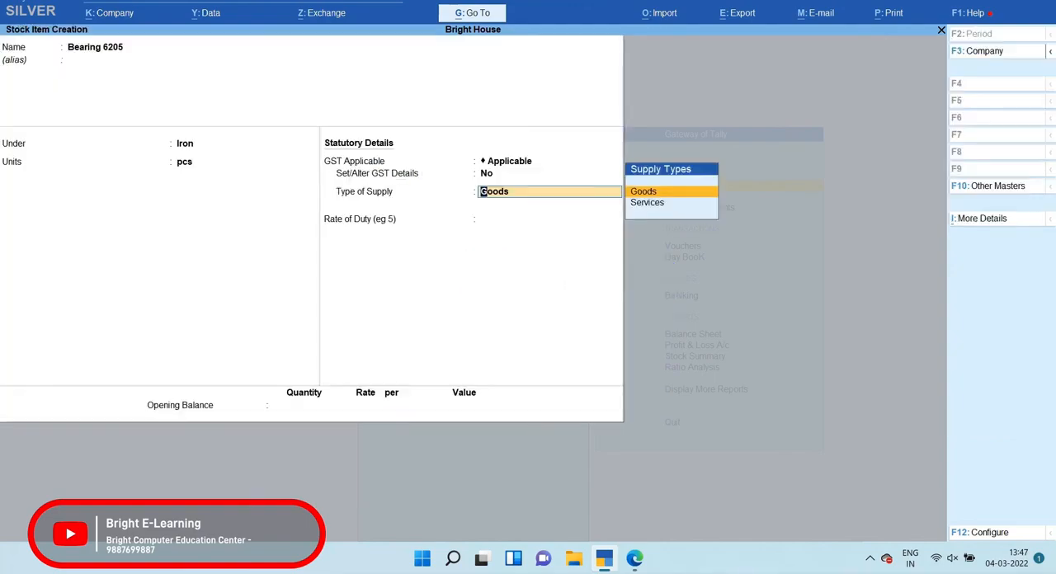
# Save the stock item with supply type Goods, 0 rate of duty and no opening balance, then return to the Gateway of Tally
pyautogui.press('Return')
pyautogui.press('Return')
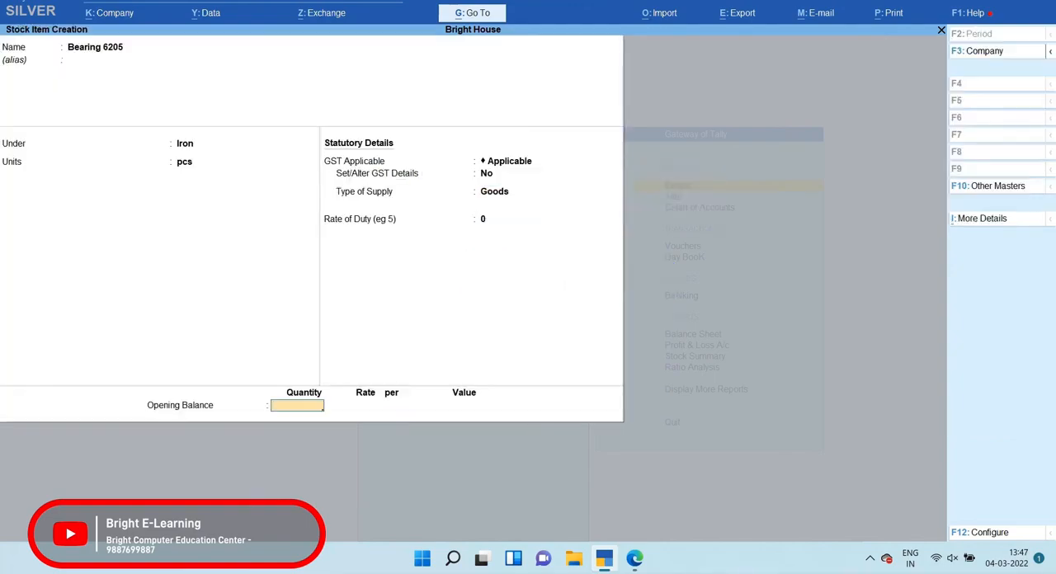
pyautogui.press('Return')
pyautogui.press('Return')
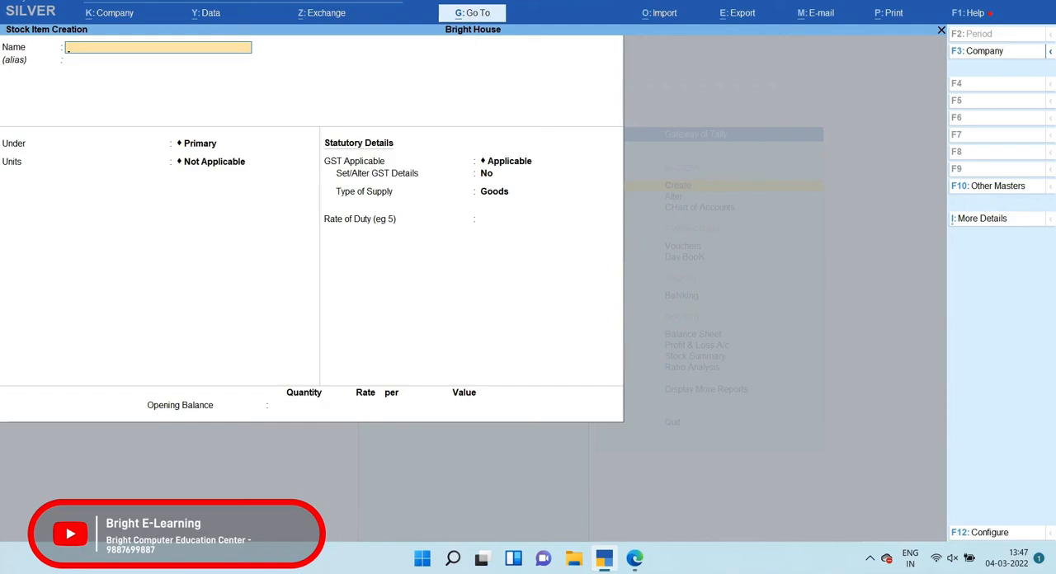
pyautogui.press('Escape')
pyautogui.press('Return')
pyautogui.press('Escape')
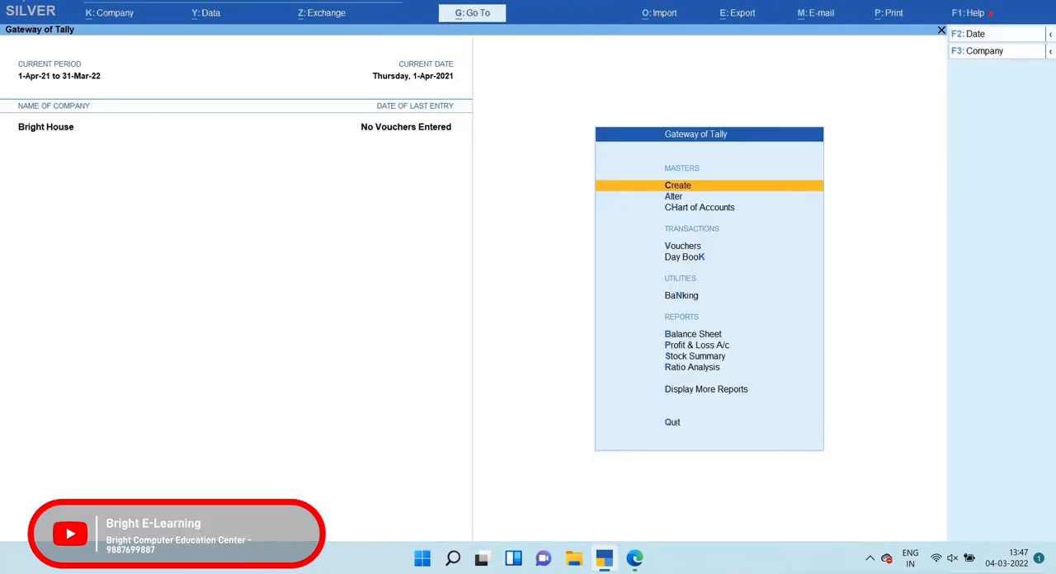
# Open a purchase voucher and enter supplier invoice number 09 with the date 1-Apr-21
pyautogui.press('Down')
pyautogui.press('Down')
pyautogui.press('Down')
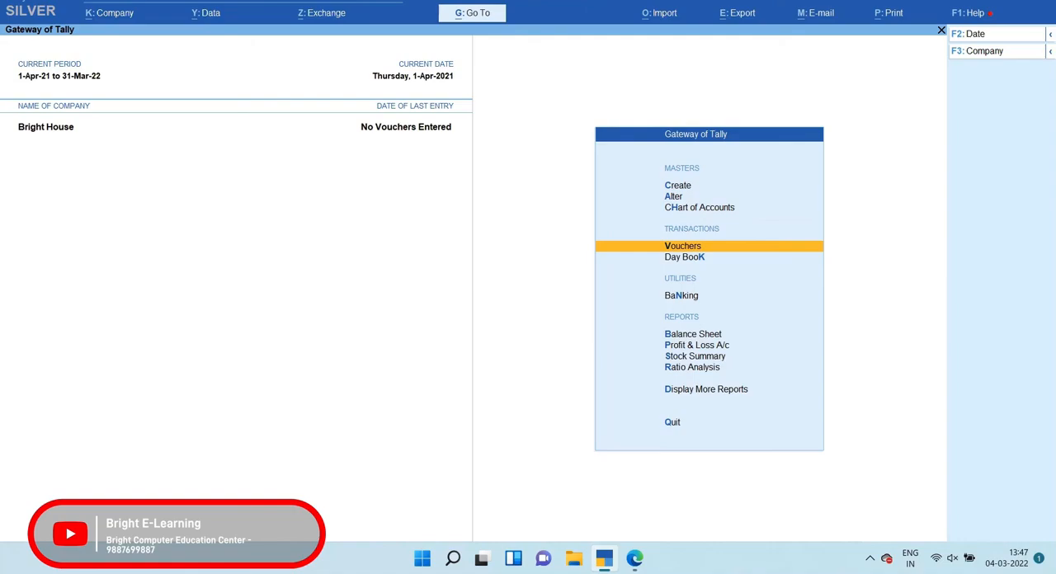
pyautogui.press('Return')
pyautogui.press('F10')
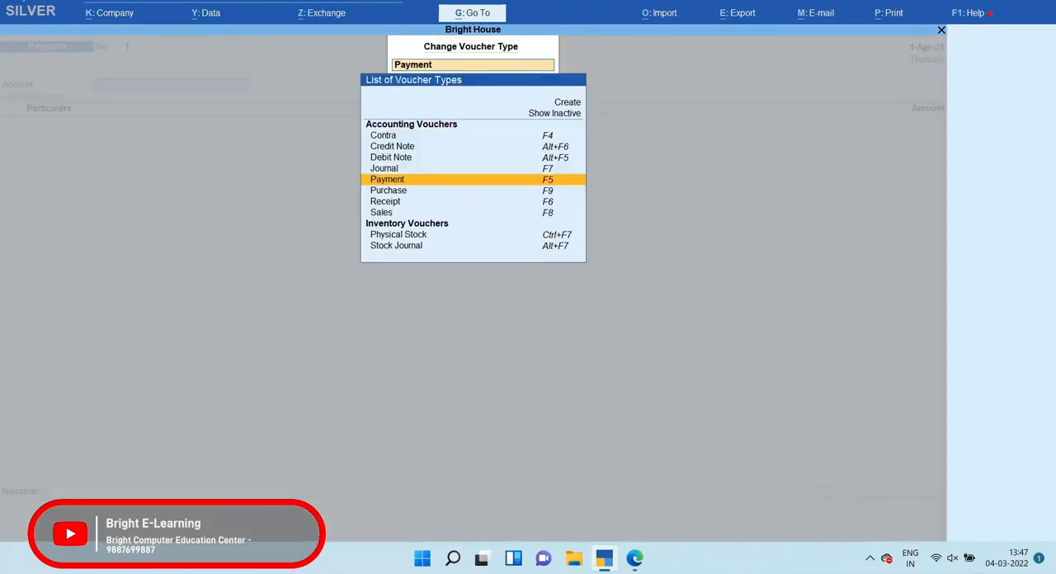
pyautogui.press('F9')
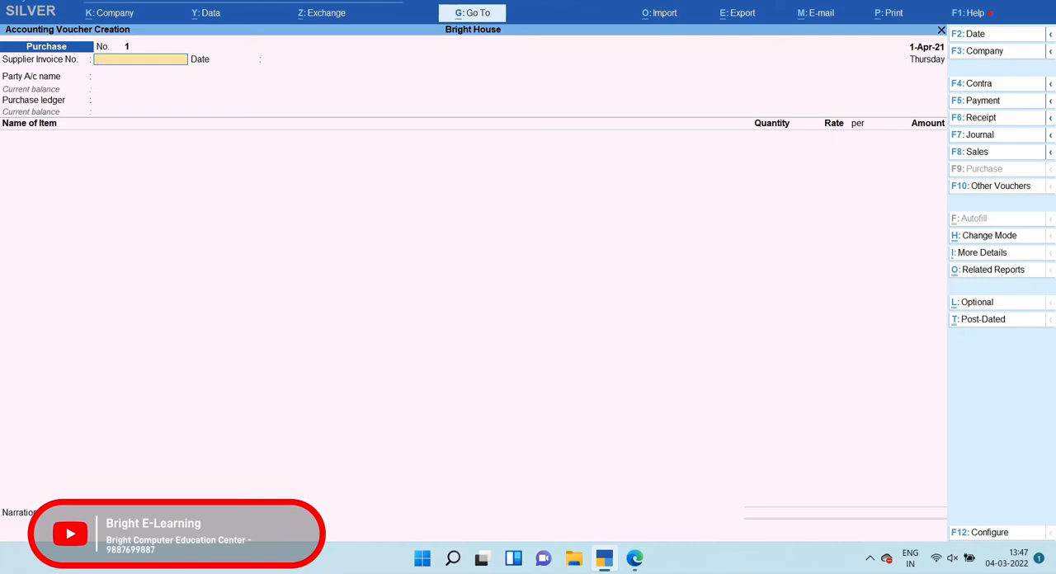
pyautogui.write('09')
pyautogui.press('Return')
pyautogui.press('Return')
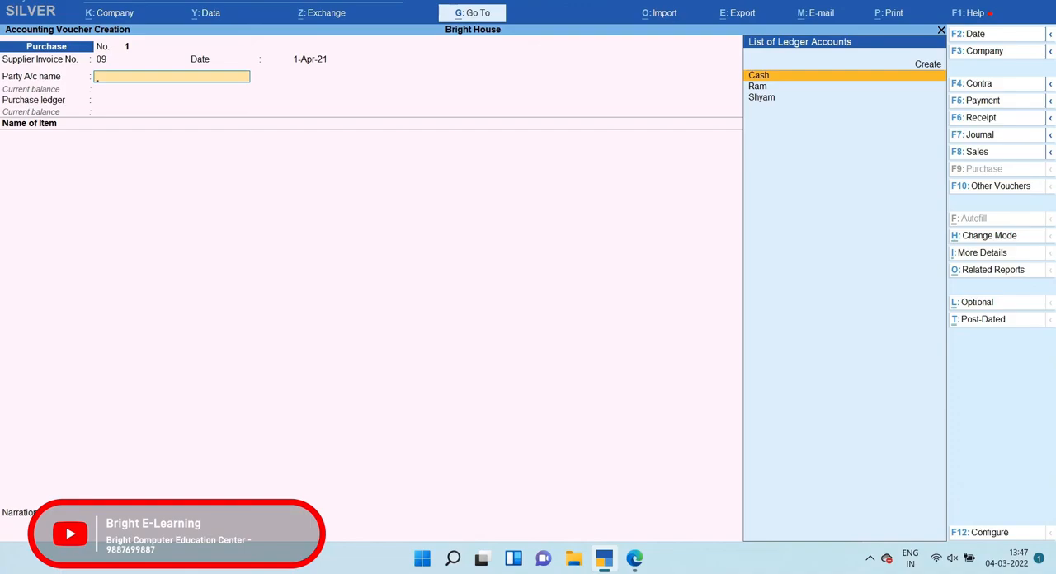
# Check the Haryana supplier in question 2's PDF and choose that supplier's ledger as the voucher's party account
pyautogui.hotkey('alt', 'Tab')
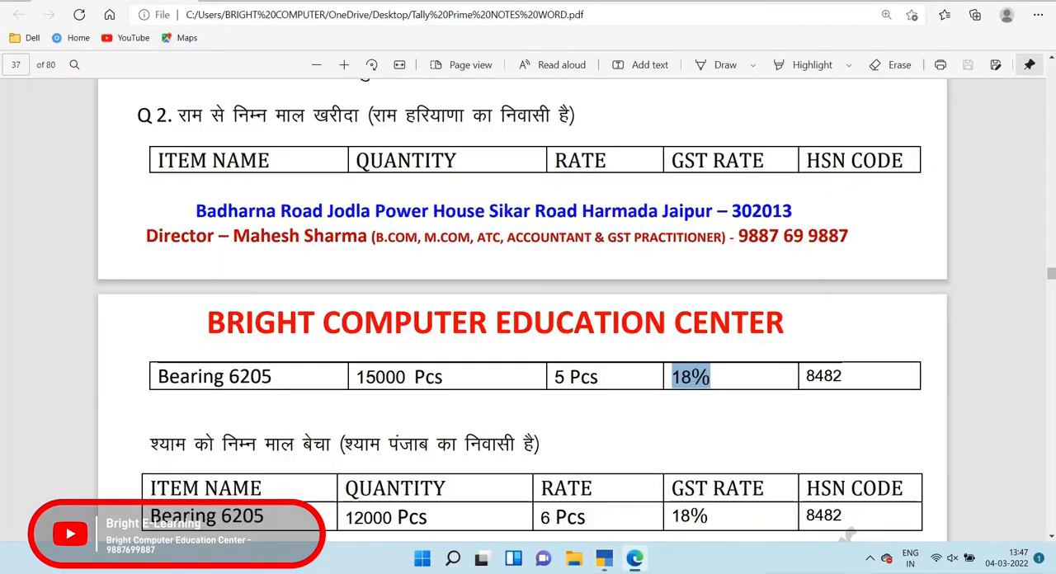
pyautogui.moveTo(175, 116); pyautogui.dragTo(372, 115)
pyautogui.hotkey('alt', 'Tab')
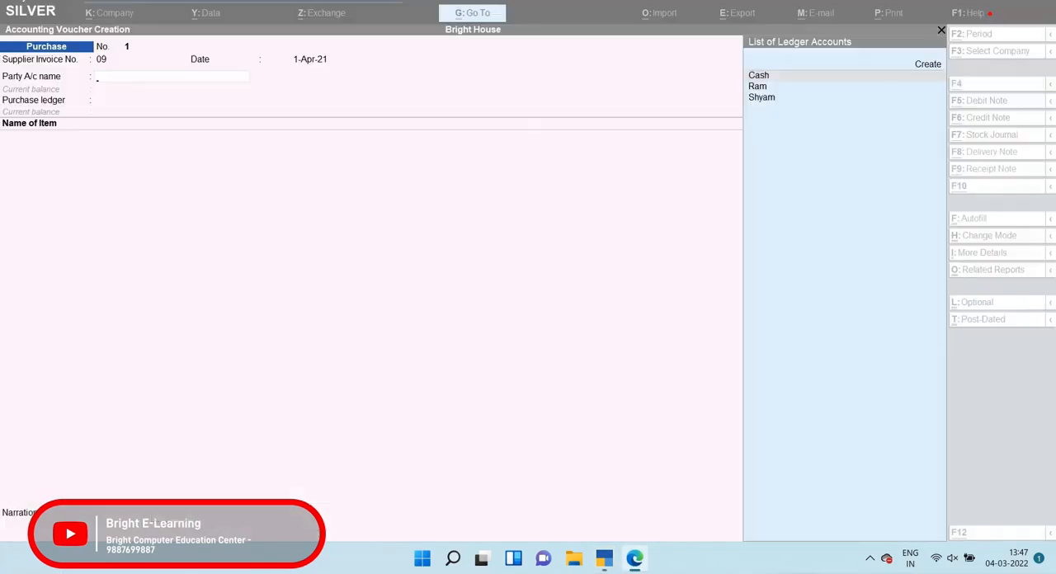
pyautogui.press('Down')
pyautogui.press('Return')
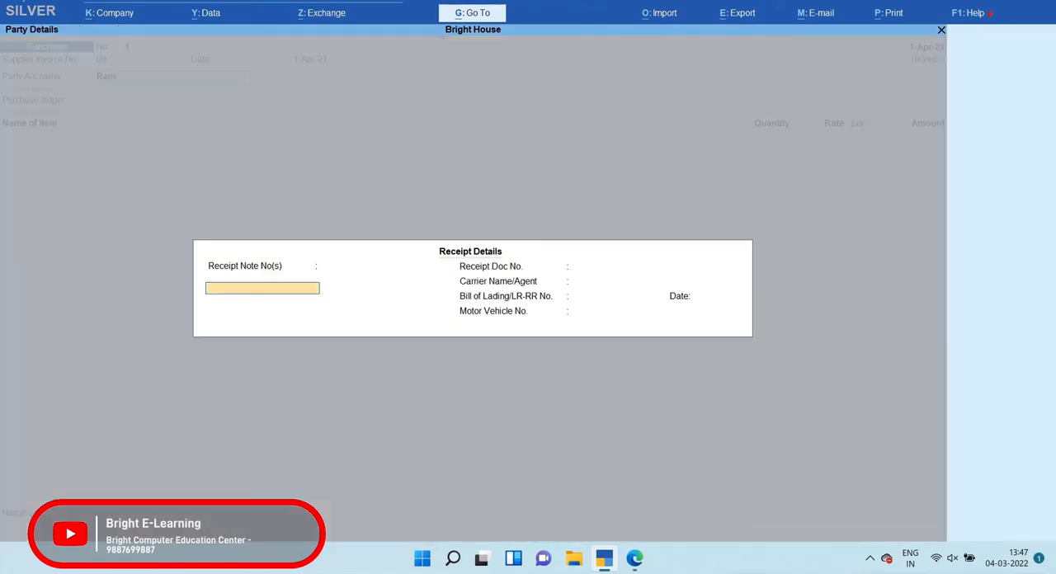
# Leave the receipt details blank and accept the supplier's party details with state Haryana and country India
pyautogui.press('Return')
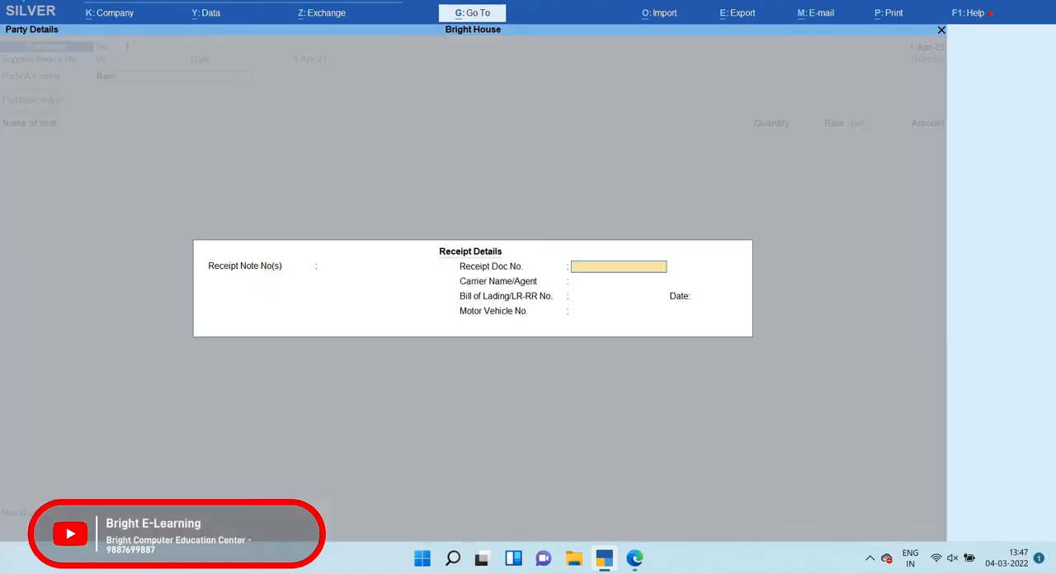
pyautogui.press('Return')
pyautogui.press('Return')
pyautogui.press('Return')
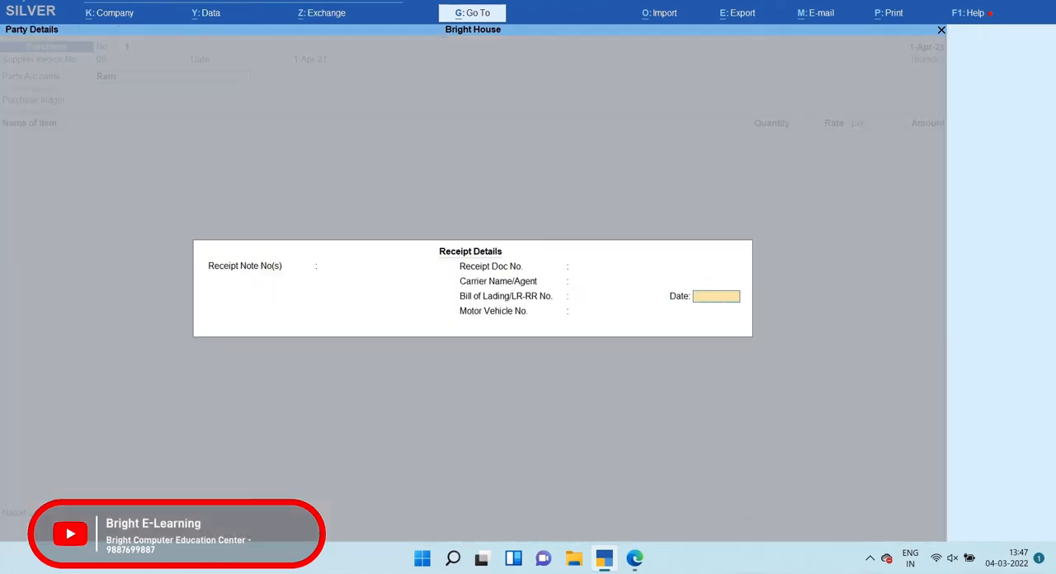
pyautogui.press('Return')
pyautogui.press('Return')
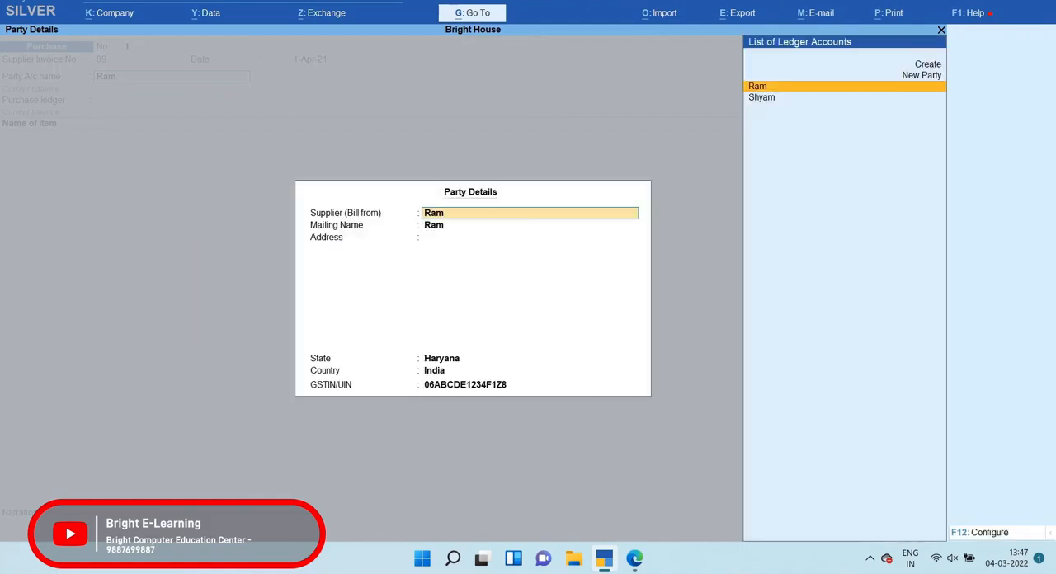
pyautogui.press('Return')
pyautogui.press('Return')
pyautogui.press('Return')
# Choose the PURCHASE ledger for the purchase voucher and add the item Bearing 6205 without a description
pyautogui.press('Return')
pyautogui.press('Return')
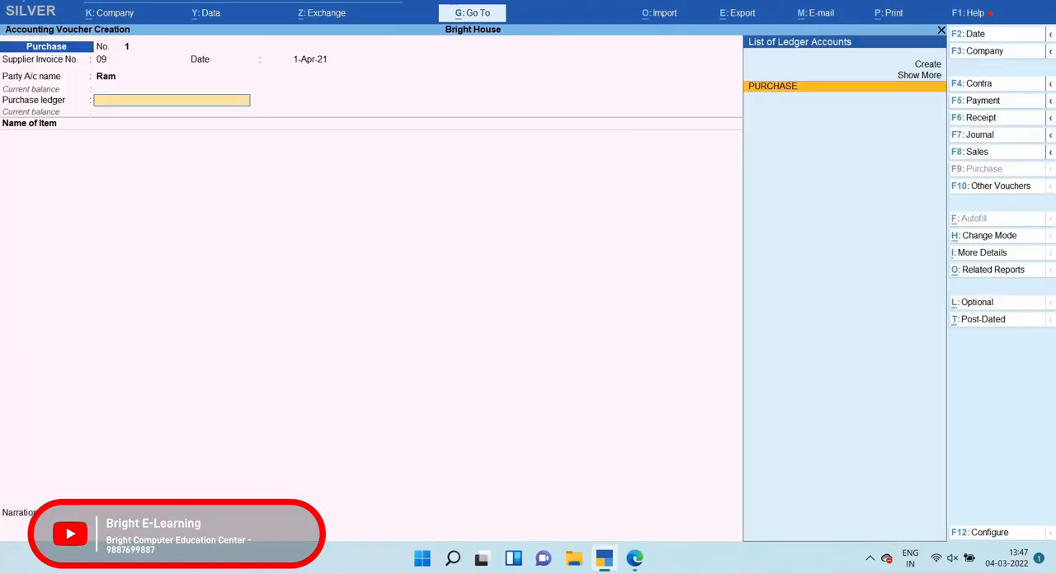
pyautogui.press('Return')
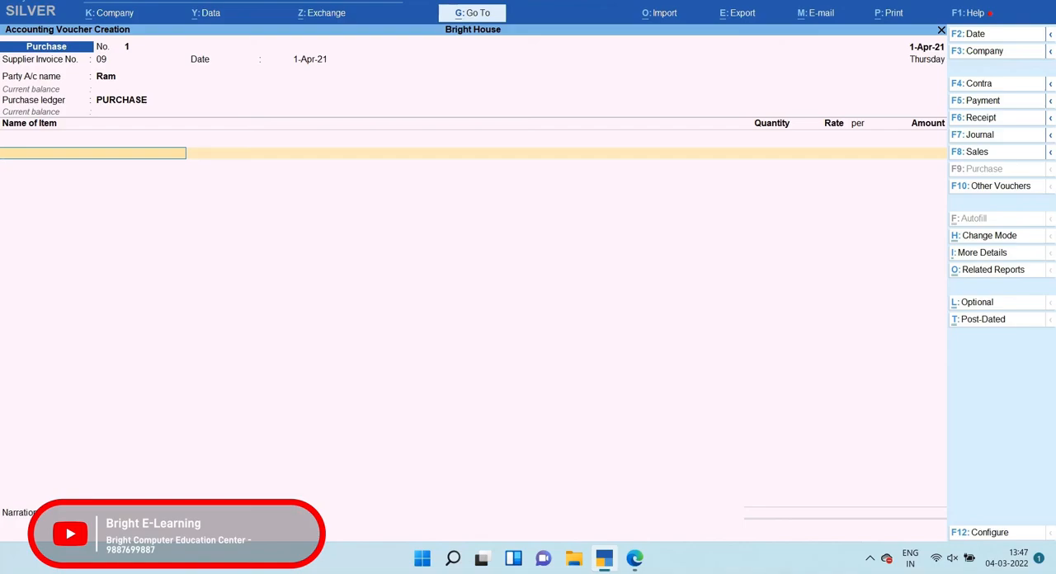
pyautogui.write('Be')
pyautogui.press('Return')
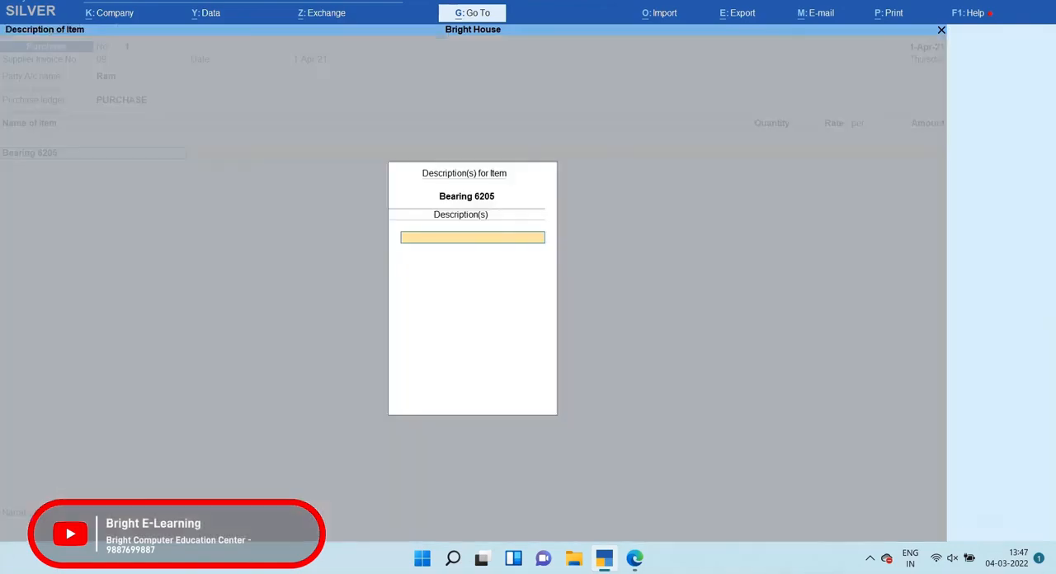
pyautogui.press('Return')
# Check the purchased quantity in question 2's PDF and enter 15000 pcs for Bearing 6205 in the purchase voucher
pyautogui.hotkey('alt', 'Tab')
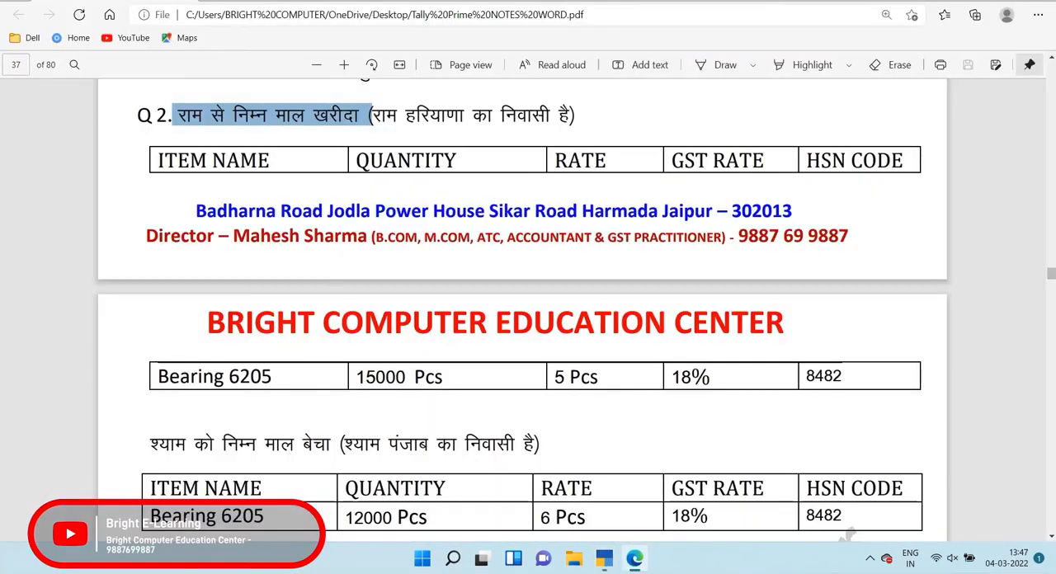
pyautogui.moveTo(355, 377); pyautogui.dragTo(426, 377)
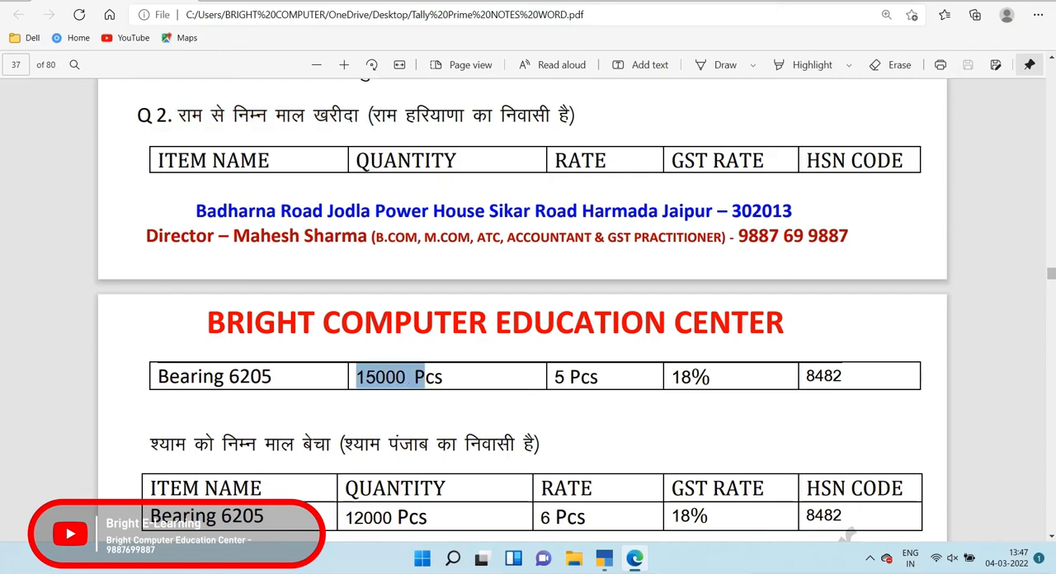
pyautogui.hotkey('alt', 'Tab')
pyautogui.write('15000')
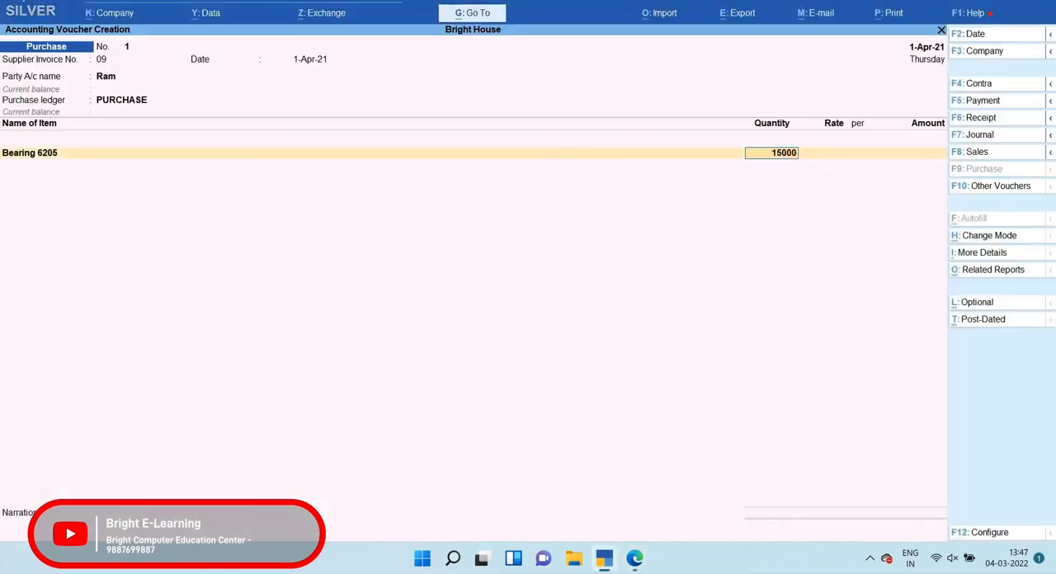
pyautogui.press('Return')
# Check the purchase rate in the PDF and enter 5 per pcs for Bearing 6205, accepting the amount
pyautogui.hotkey('alt', 'Tab')
pyautogui.hotkey('alt', 'Tab')
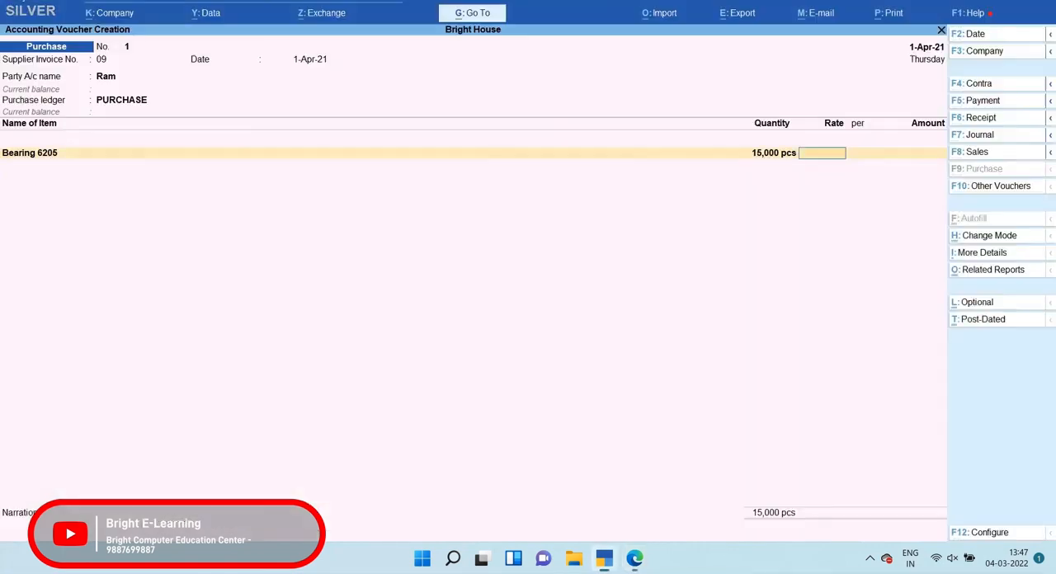
pyautogui.write('5')
pyautogui.press('Return')
pyautogui.press('Return')
# End the purchase item list and add the Input Igst @ 18% ledger to the voucher
pyautogui.press('Return')
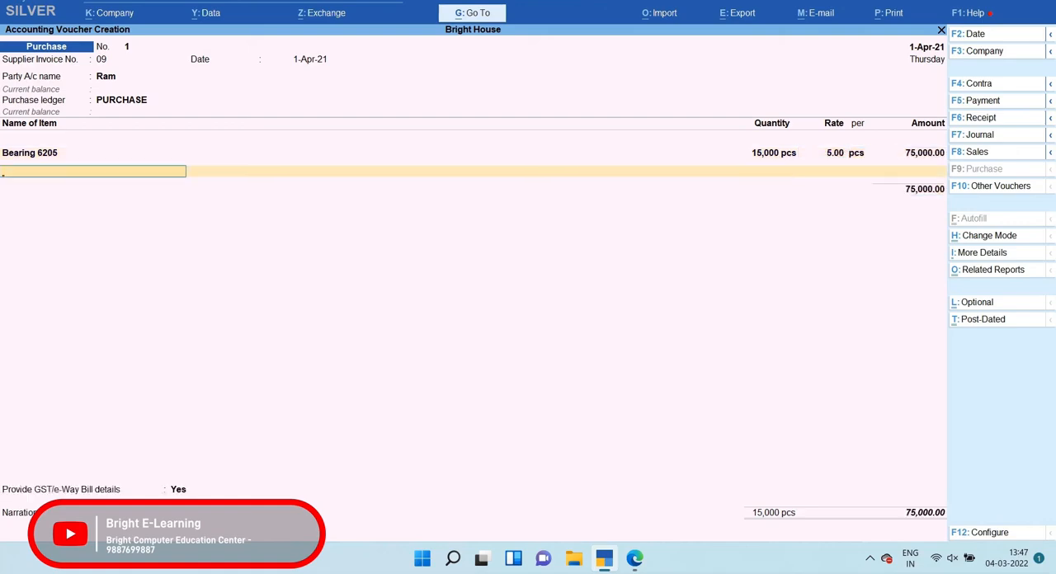
pyautogui.press('Return')
pyautogui.write('In')
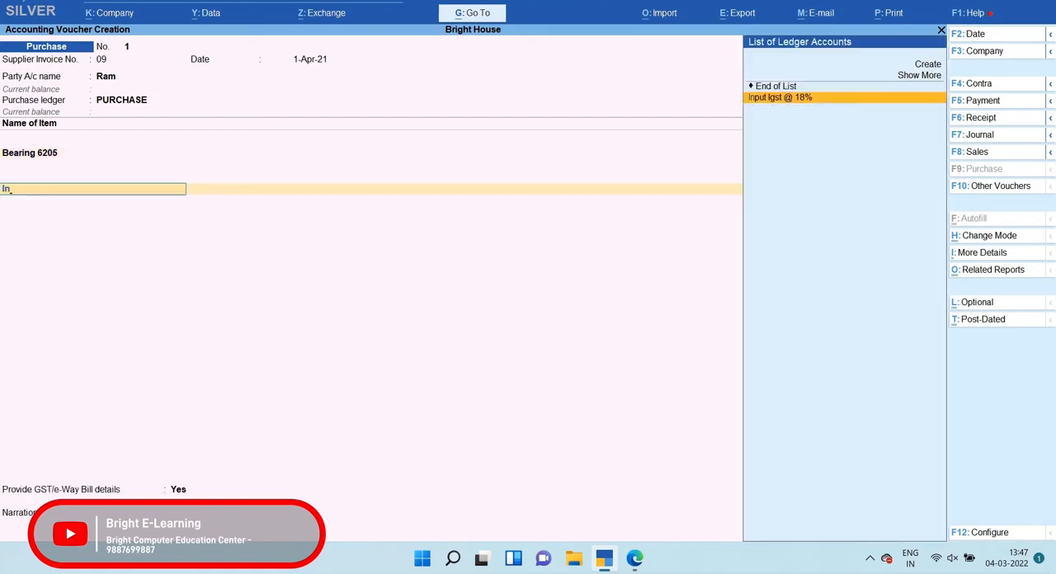
pyautogui.press('Return')
# Keep GST/e-Way Bill details set to Yes, leave the additional details blank and save the purchase voucher
pyautogui.press('Return')
pyautogui.press('Return')
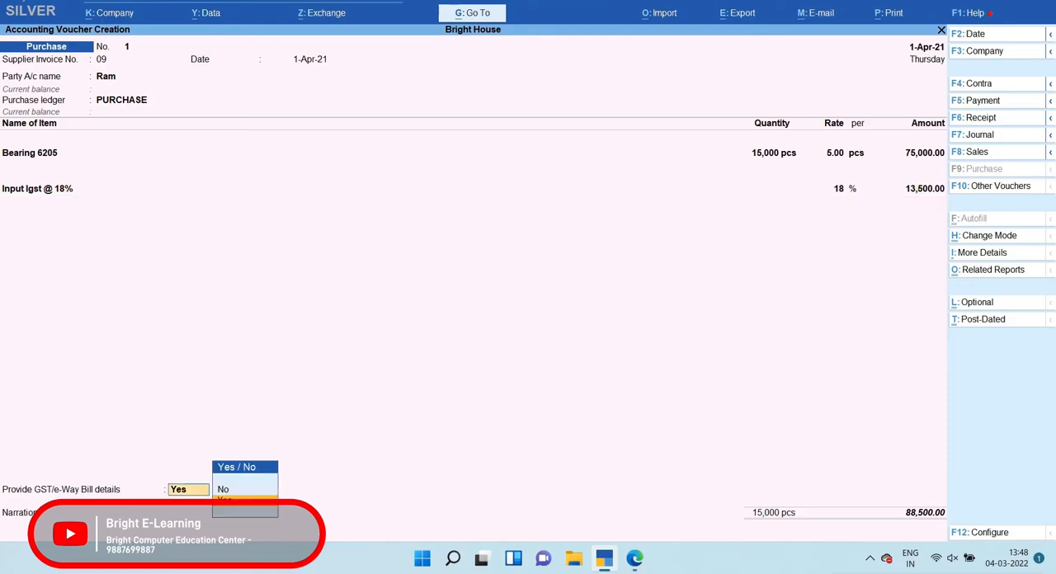
pyautogui.press('Return')
pyautogui.press('Return')
pyautogui.press('Return')
pyautogui.press('Return')
pyautogui.press('Return')
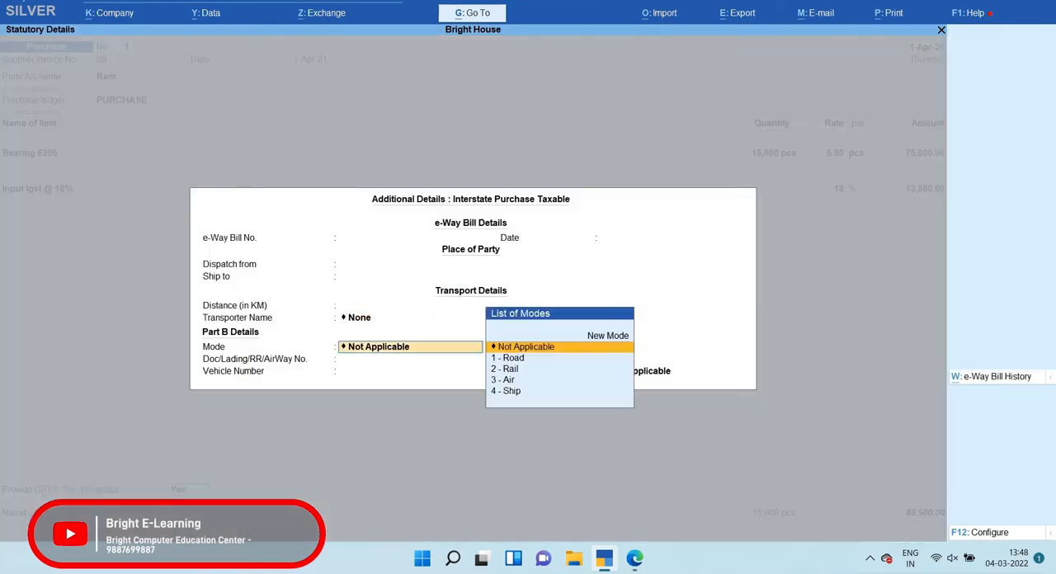
pyautogui.hotkey('ctrl', 'a')
pyautogui.press('Return')
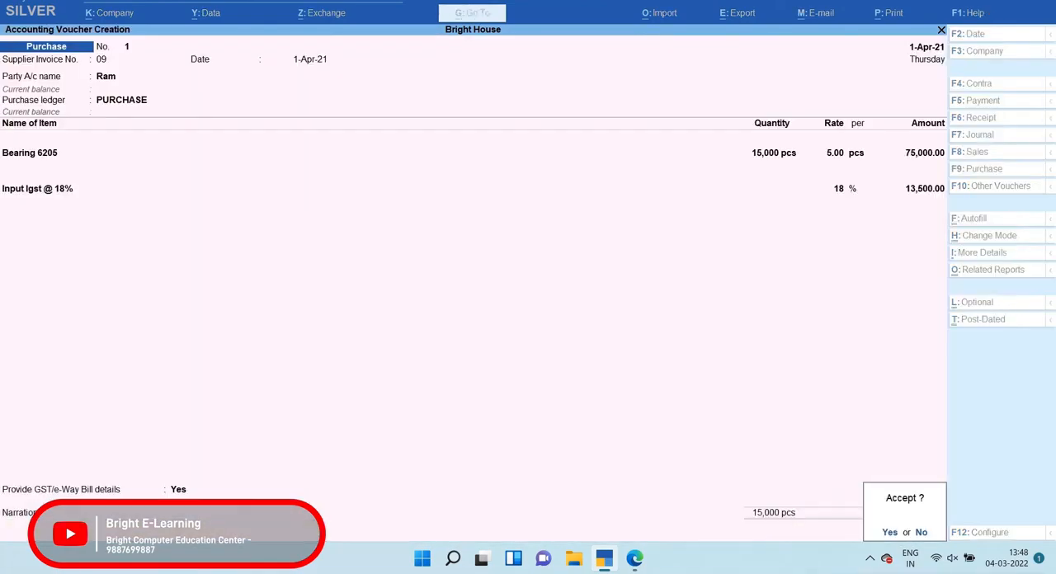
pyautogui.press('Return')
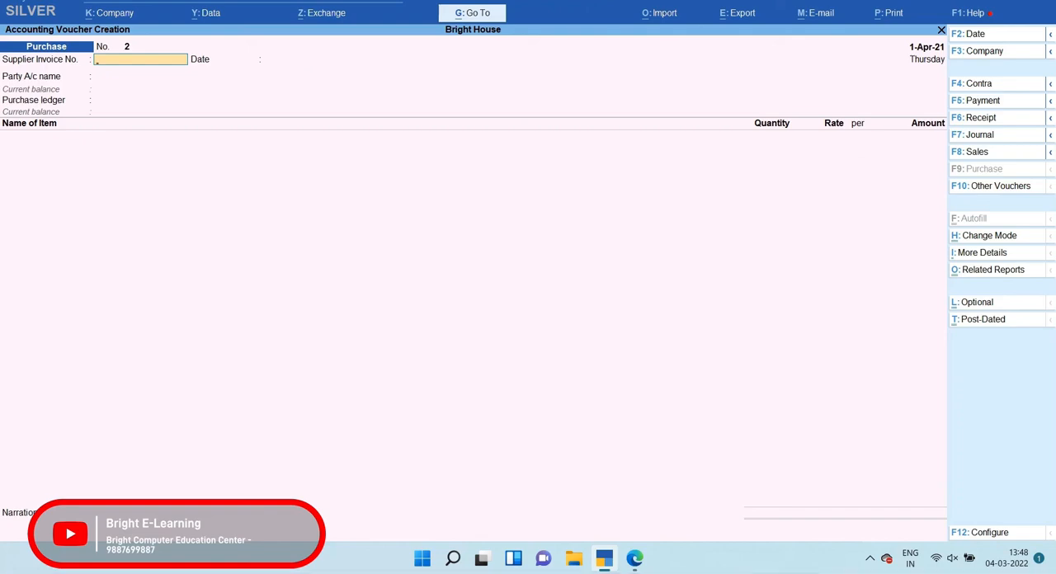
# Open a sales voucher and choose the Punjab customer's ledger as its party account, leaving the delivery note number blank
pyautogui.press('F8')
pyautogui.press('Down')
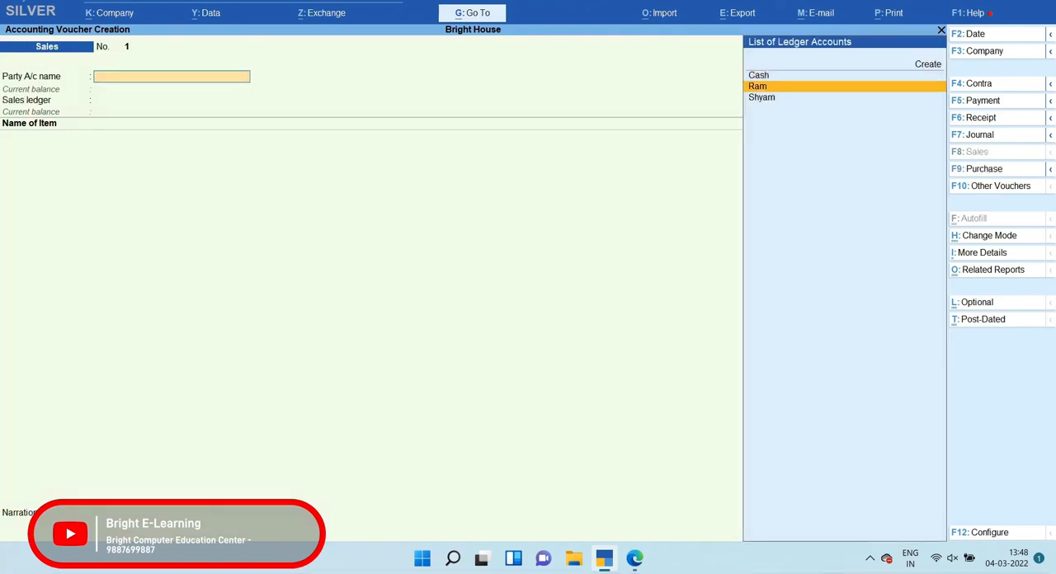
pyautogui.press('Down')
pyautogui.press('Return')
pyautogui.press('Return')
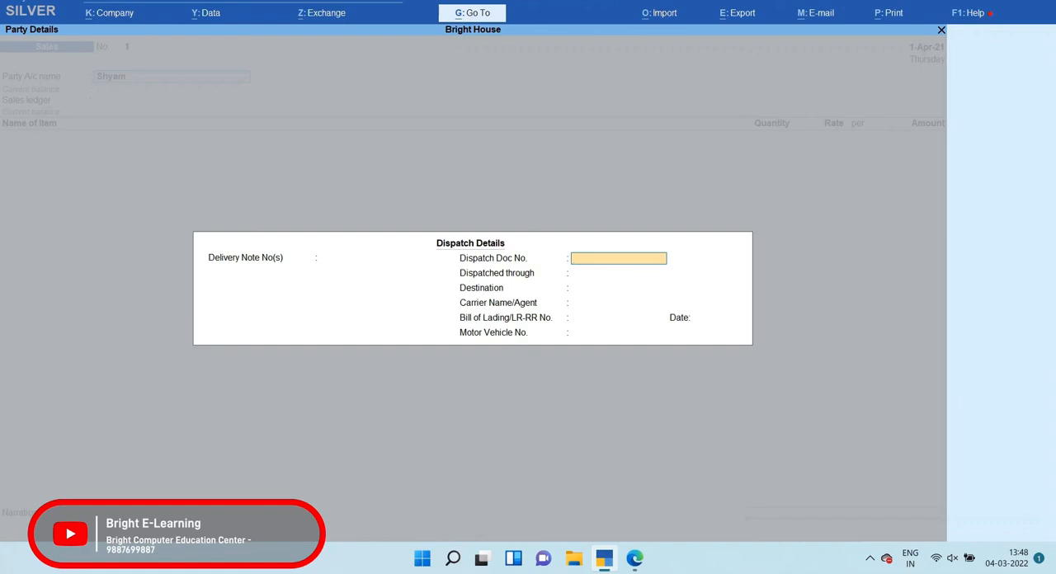
# Enter Bill No 002 as the dispatch document number and By Road as the dispatch method
pyautogui.write('Bill No 002')
pyautogui.press('Return')
pyautogui.write('By')
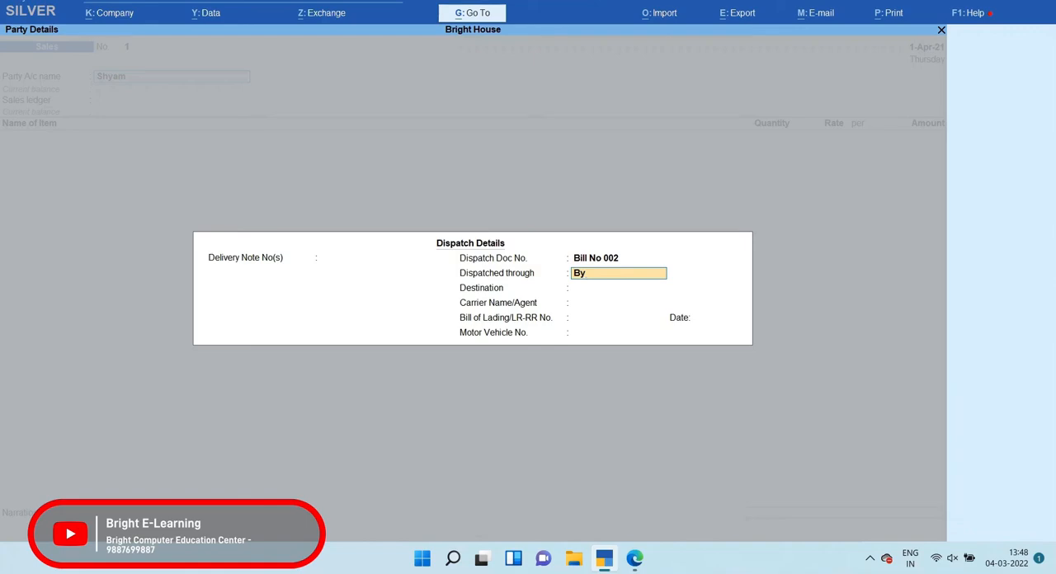
pyautogui.write(' Road')
pyautogui.press('Return')
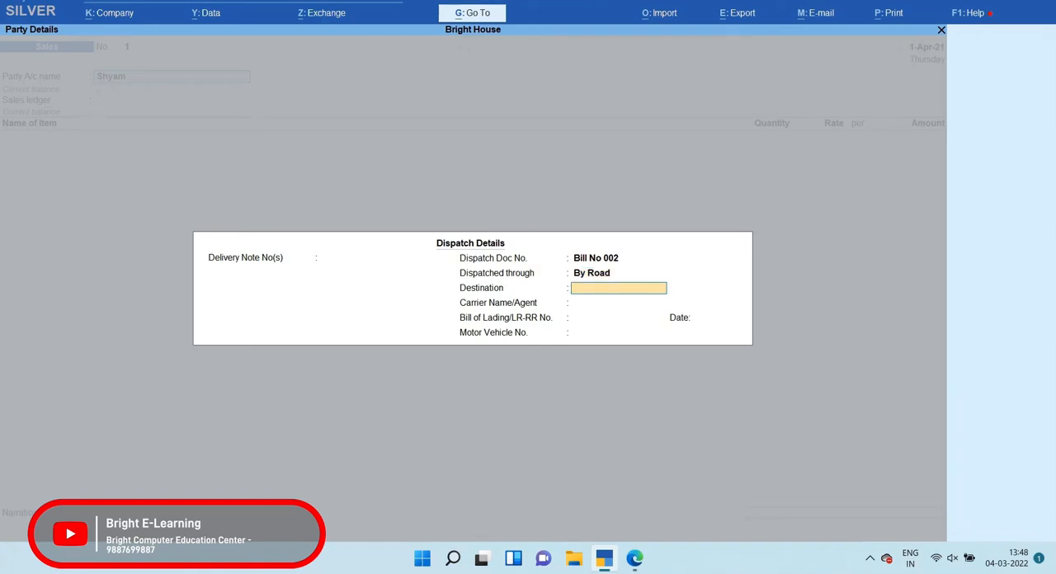
# Check the customer's state in the PDF, enter Punjab as the destination, leave carrier and bill of lading blank, and fill in the motor vehicle number
pyautogui.hotkey('alt', 'Tab')
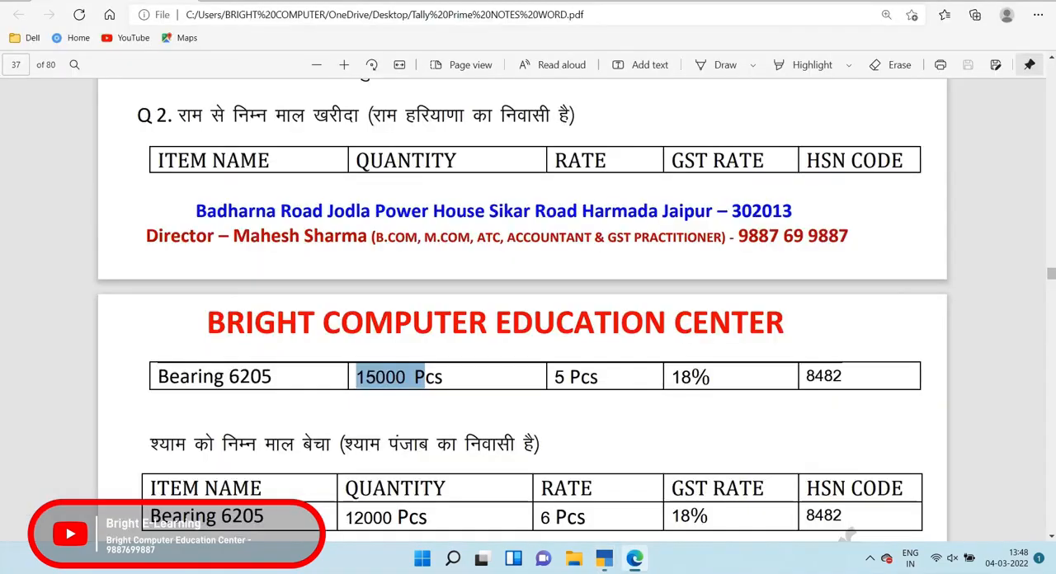
pyautogui.hotkey('alt', 'Tab')
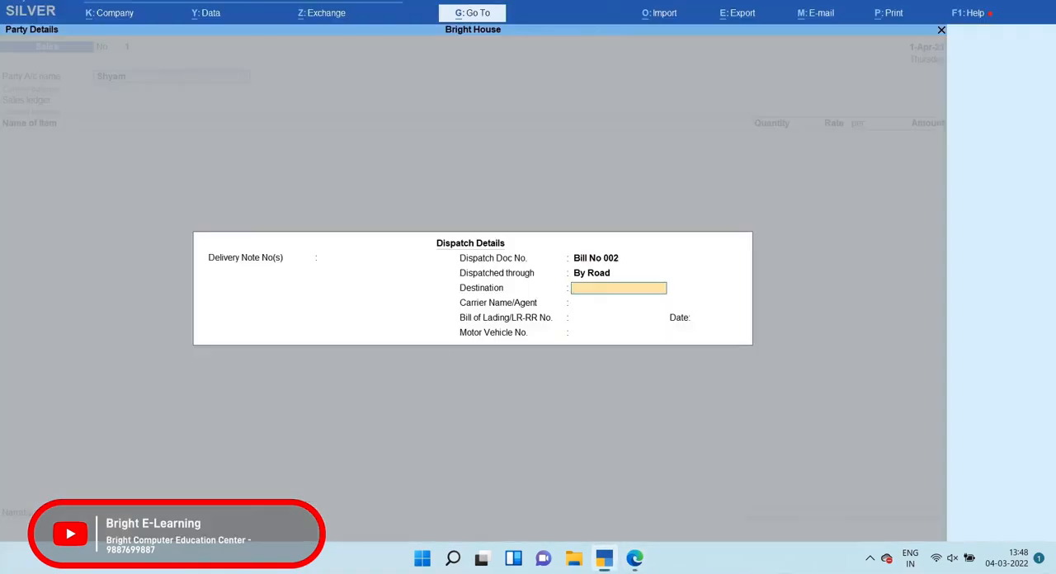
pyautogui.write('Punjab')
pyautogui.press('Return')
pyautogui.press('Return')
pyautogui.press('Return')
pyautogui.press('Return')
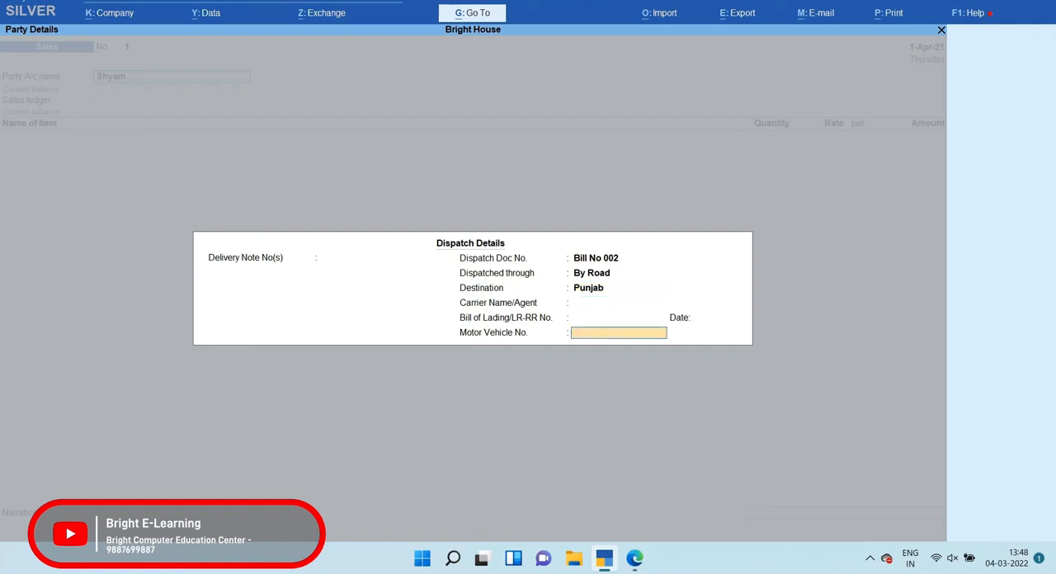
pyautogui.write('RJ45SA8705')
# Accept the customer's party details with state Punjab, country India and place of supply Punjab
pyautogui.press('Return')
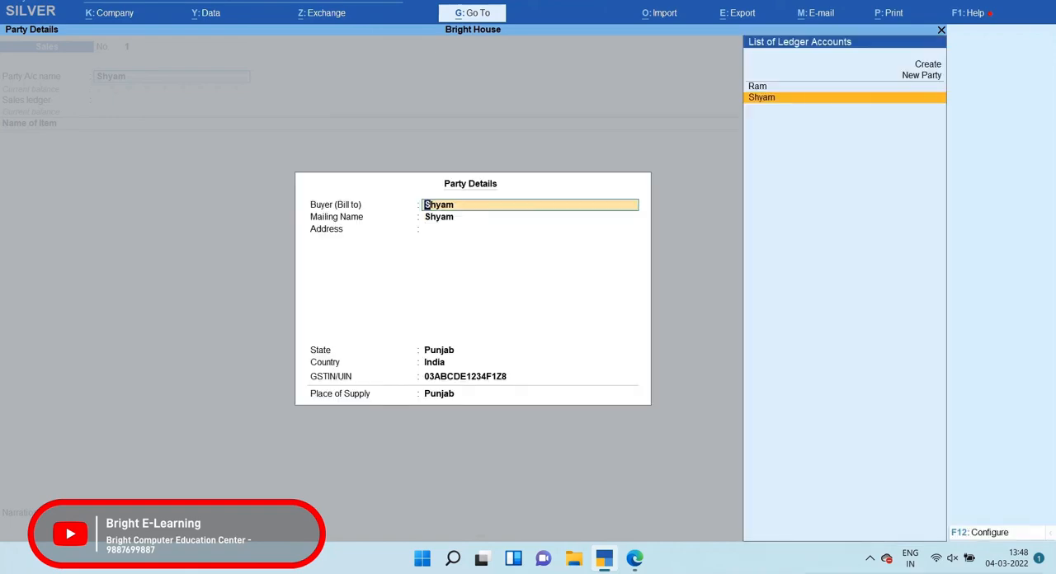
pyautogui.press('Return')
pyautogui.press('Return')
pyautogui.press('Return')
pyautogui.press('Return')
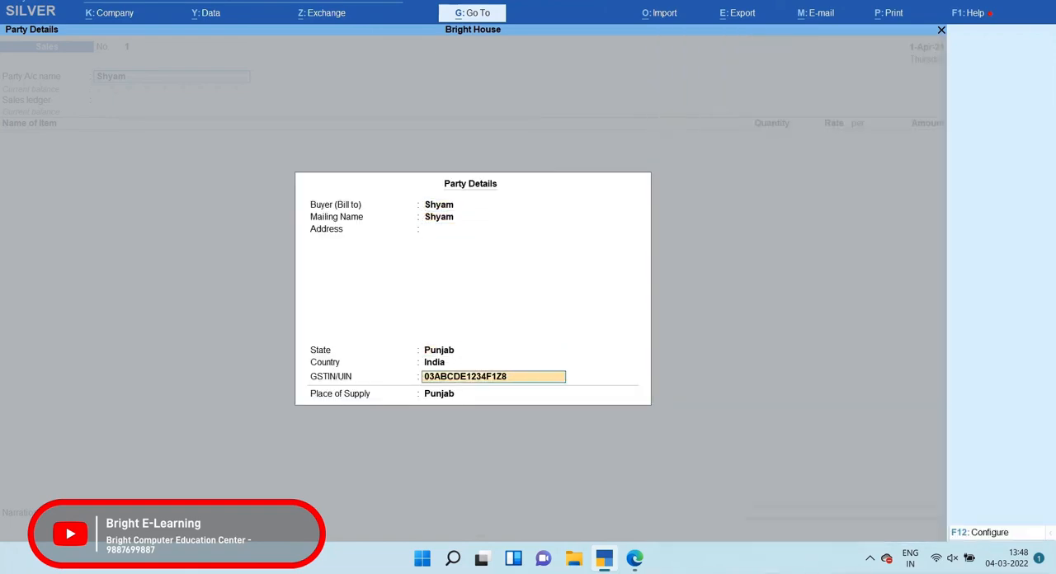
pyautogui.press('Return')
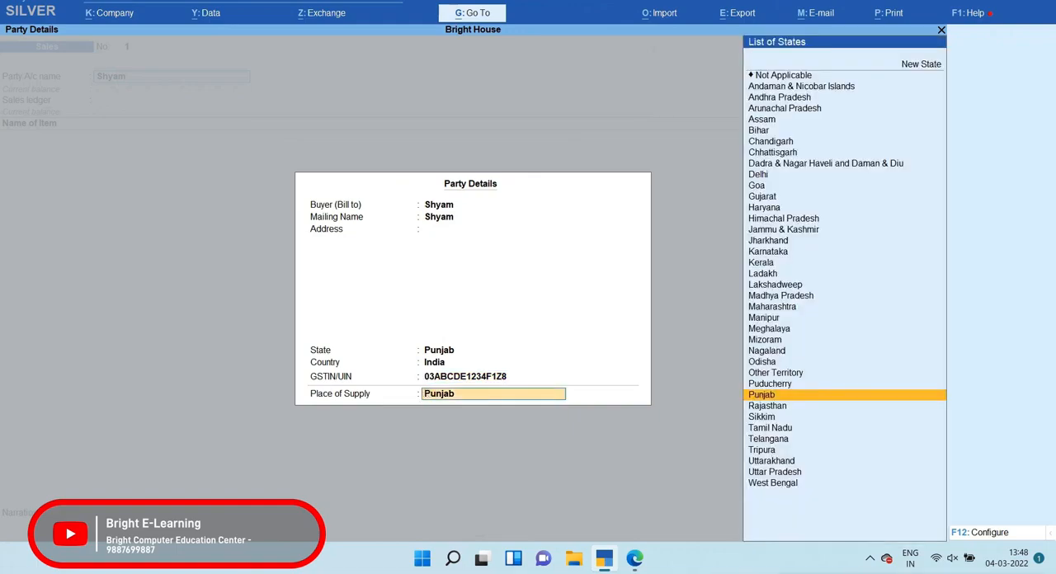
pyautogui.press('Return')
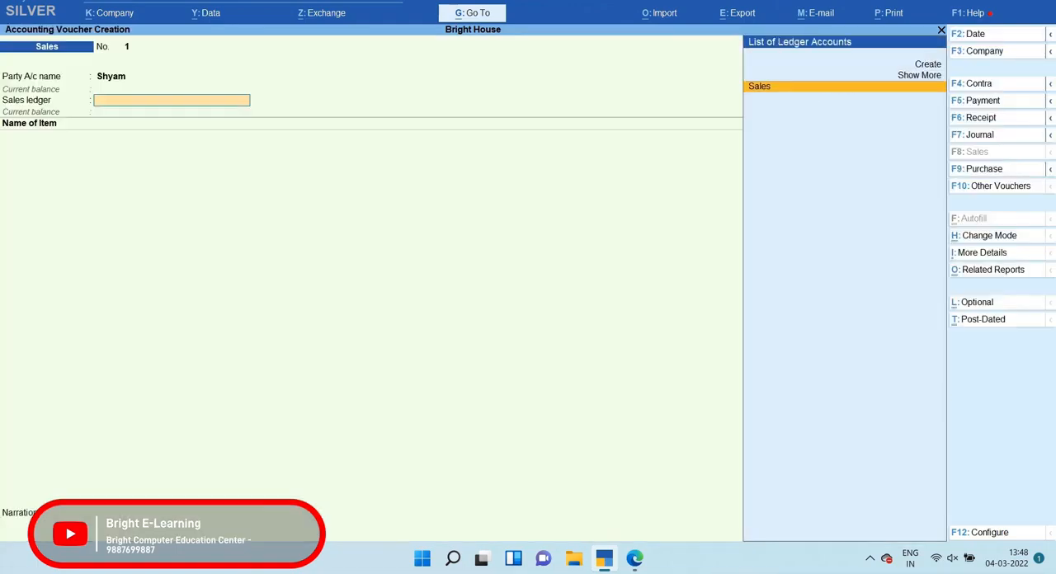
# Choose the Sales ledger for the sales voucher and add the item Bearing 6205 without a description
pyautogui.press('Return')
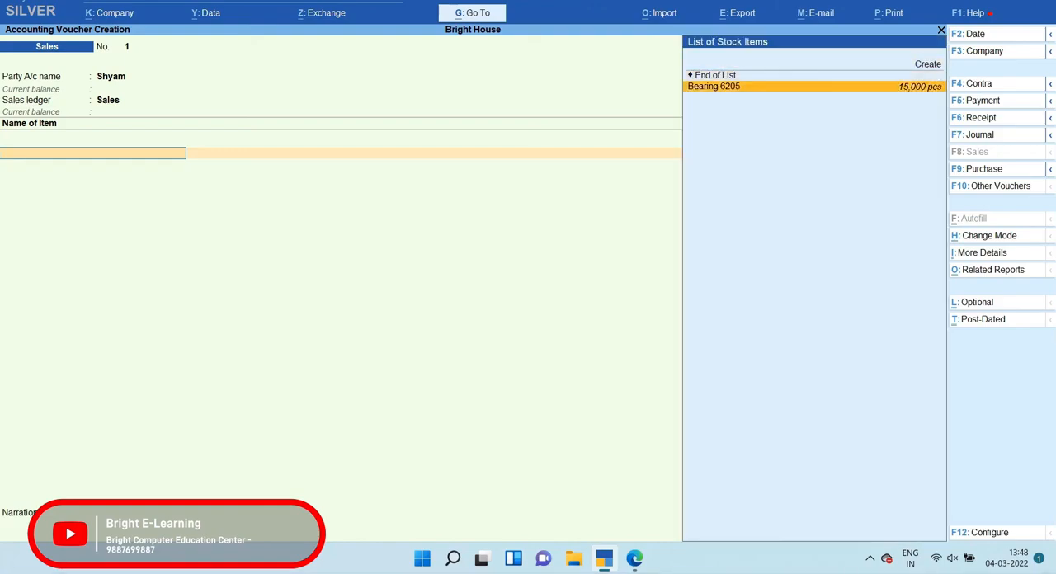
pyautogui.press('Return')
pyautogui.press('Return')
# Check the sold quantity in question 2's PDF and enter 12000 pcs for Bearing 6205 in the sales voucher
pyautogui.hotkey('alt', 'Tab')
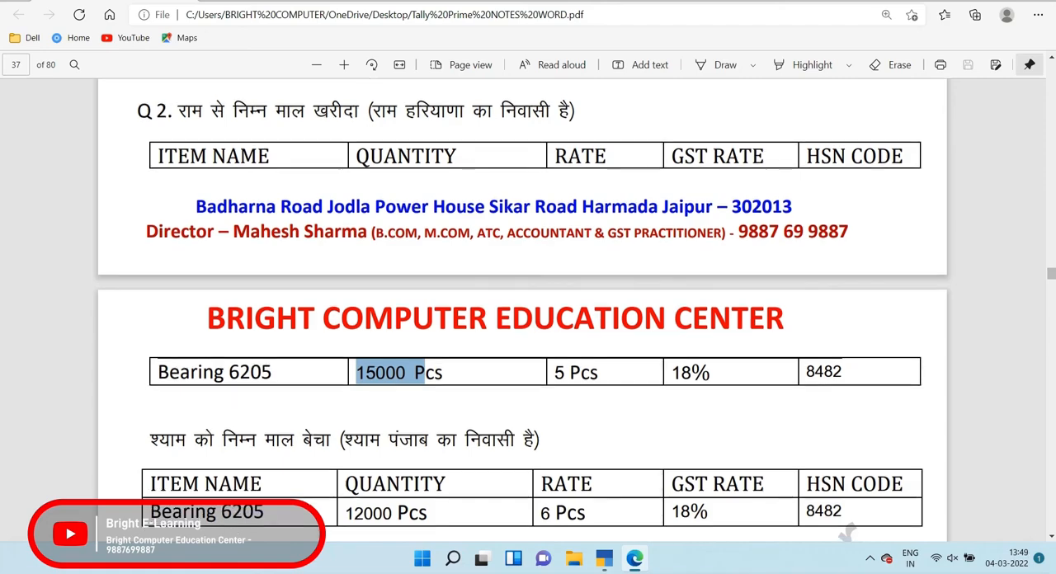
pyautogui.scroll(-1, 522, 313)
pyautogui.moveTo(345, 443); pyautogui.dragTo(393, 443)
pyautogui.hotkey('alt', 'Tab')
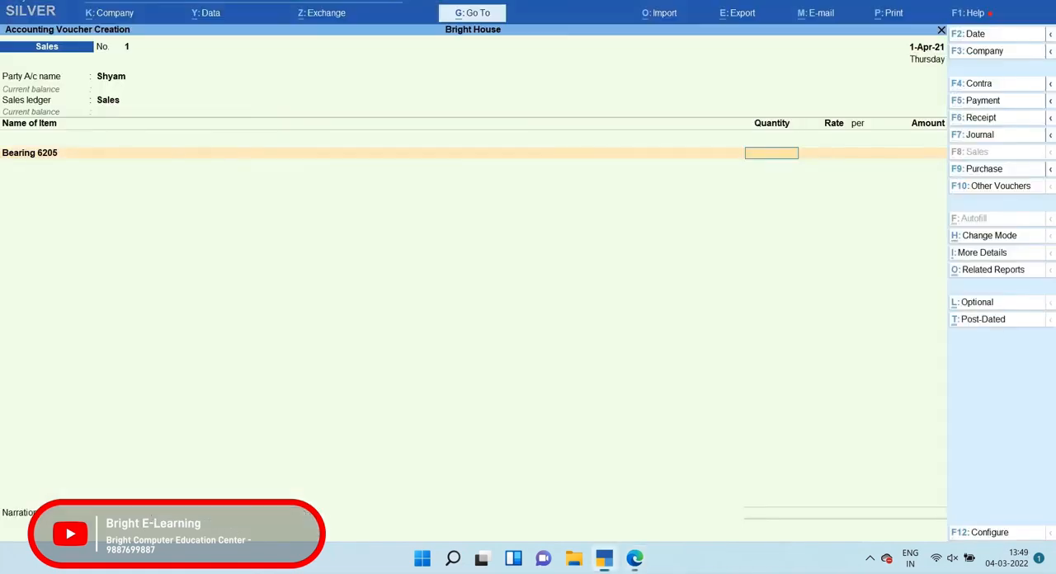
pyautogui.write('12000')
pyautogui.press('Return')
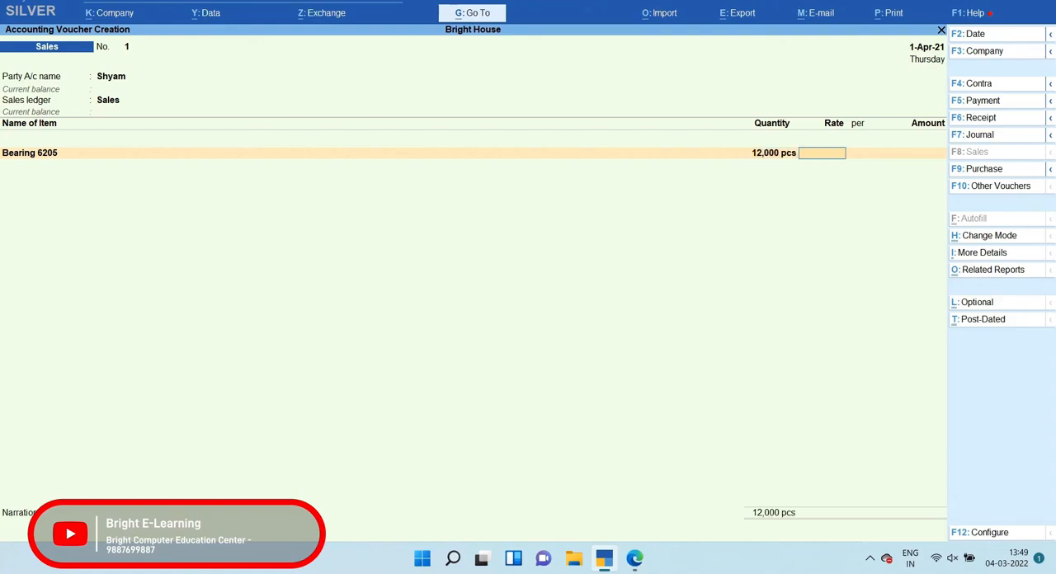
# Check the selling rate in the PDF, enter 6 per pcs for Bearing 6205 and end the item list
pyautogui.hotkey('alt', 'Tab')
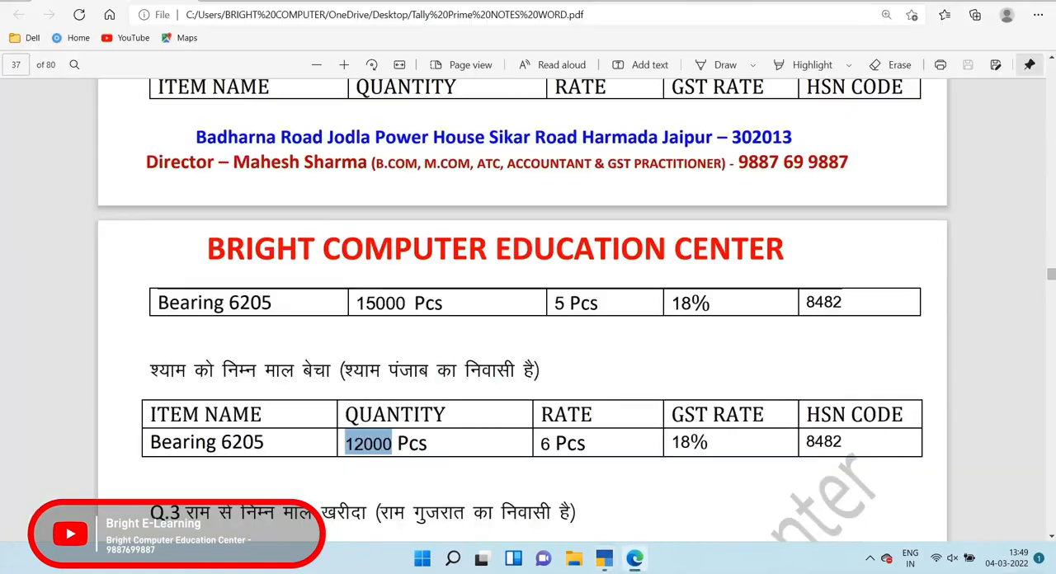
pyautogui.moveTo(542, 443); pyautogui.dragTo(568, 444)
pyautogui.hotkey('alt', 'Tab')
pyautogui.write('6')
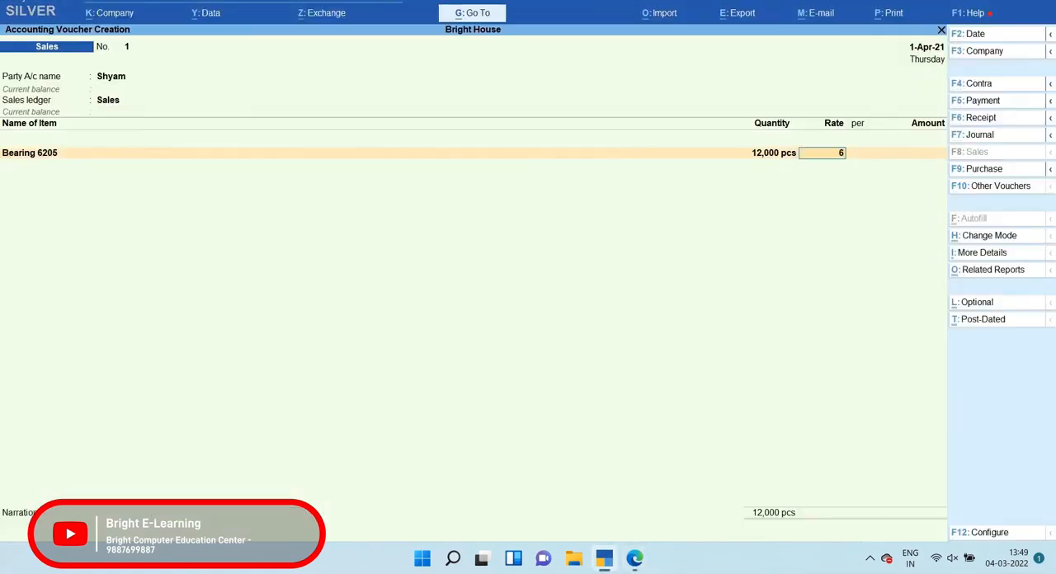
pyautogui.press('Return')
pyautogui.press('Return')
pyautogui.press('Return')
pyautogui.press('Return')
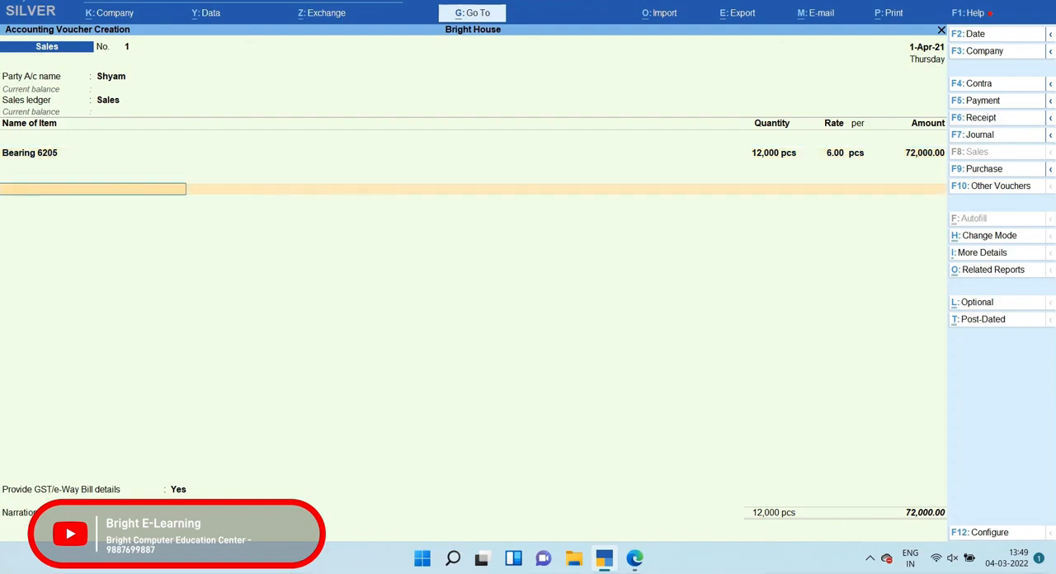
# Add the Output Igst @ 18% ledger to the sales voucher and accept its calculated amount
pyautogui.press('Return')
pyautogui.write('ou')
pyautogui.press('Return')
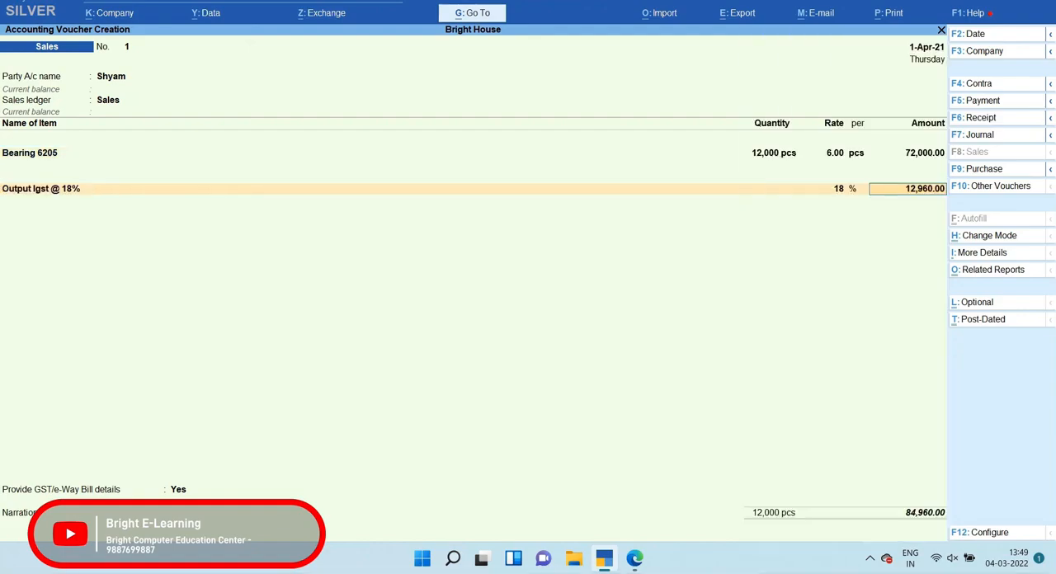
pyautogui.press('Return')
pyautogui.press('Return')
pyautogui.press('Return')
pyautogui.press('Return')
pyautogui.press('Return')
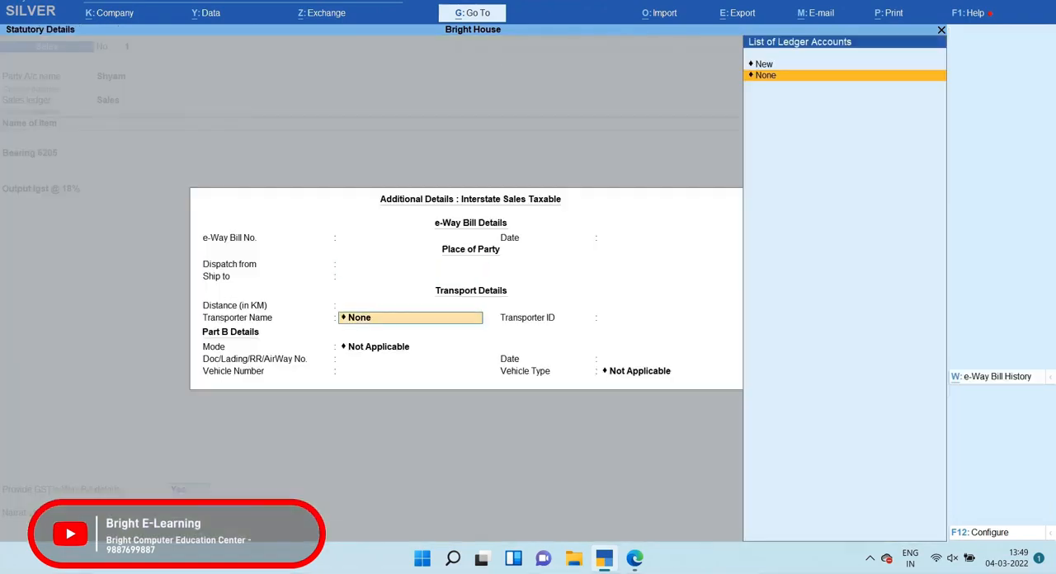
# Save the sales voucher with its e-Way Bill and transport details left blank, and return to the Gateway of Tally
pyautogui.press('Return')
pyautogui.press('Return')
pyautogui.press('Return')
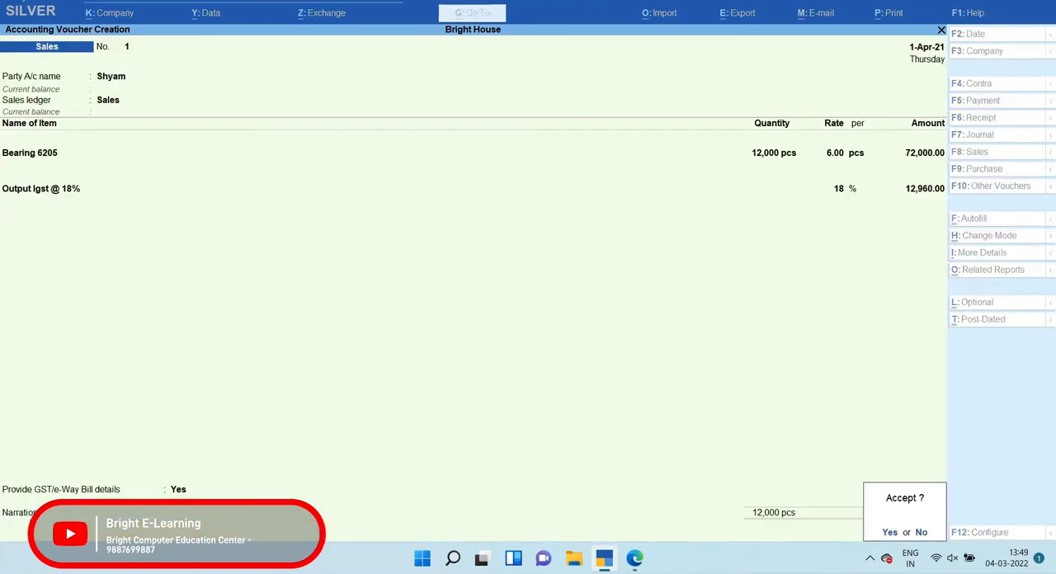
pyautogui.press('Return')
pyautogui.press('Return')
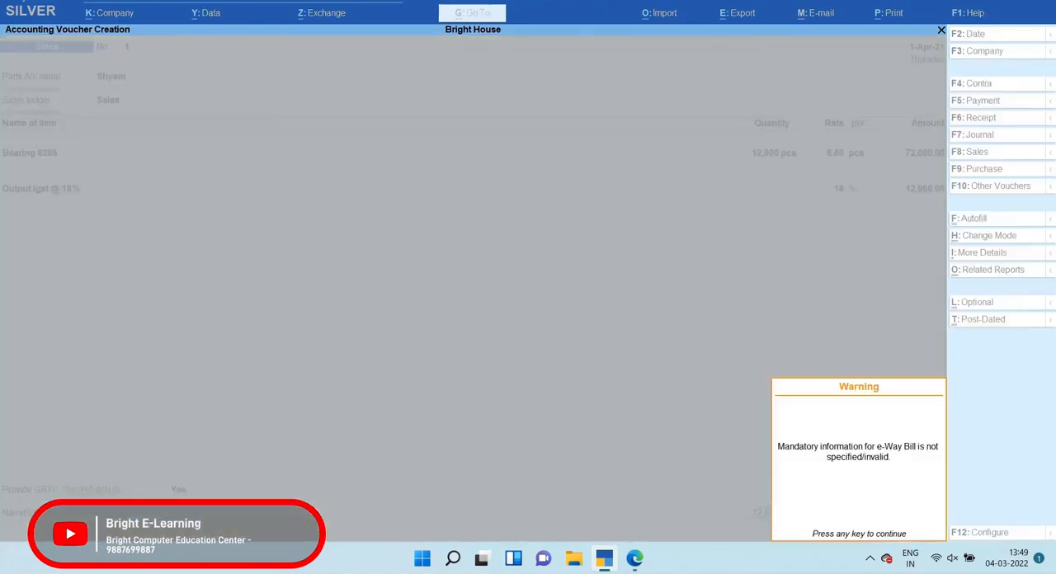
pyautogui.press('Return')
pyautogui.press('Escape')
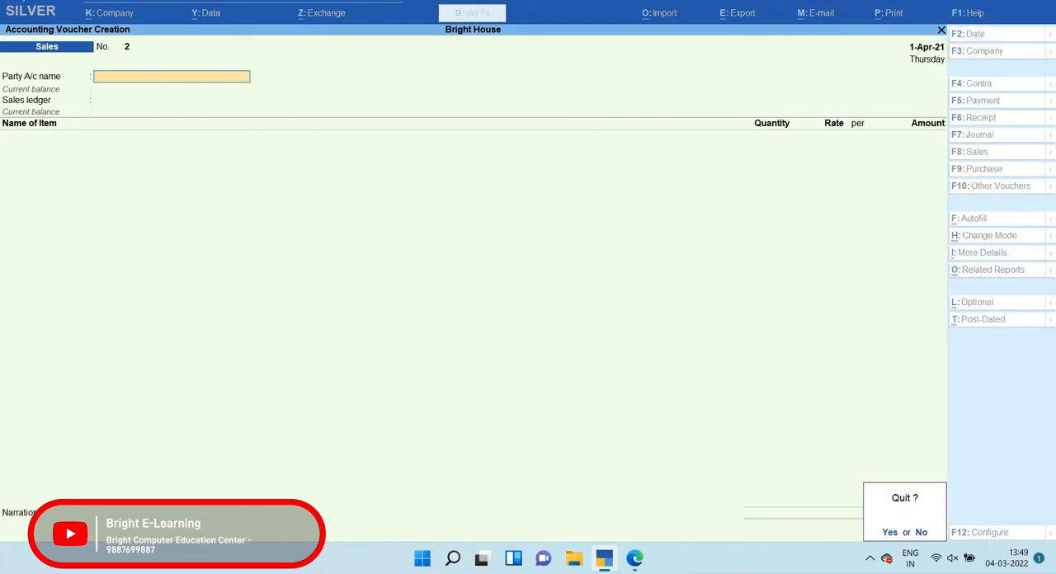
pyautogui.press('Return')
pyautogui.press('Escape')
pyautogui.press('Escape')
# Open the saved sales voucher No. 1 for Bearing 6205 from the Day Book
pyautogui.press('Down')
pyautogui.press('Down')
pyautogui.press('Down')
pyautogui.press('Down')
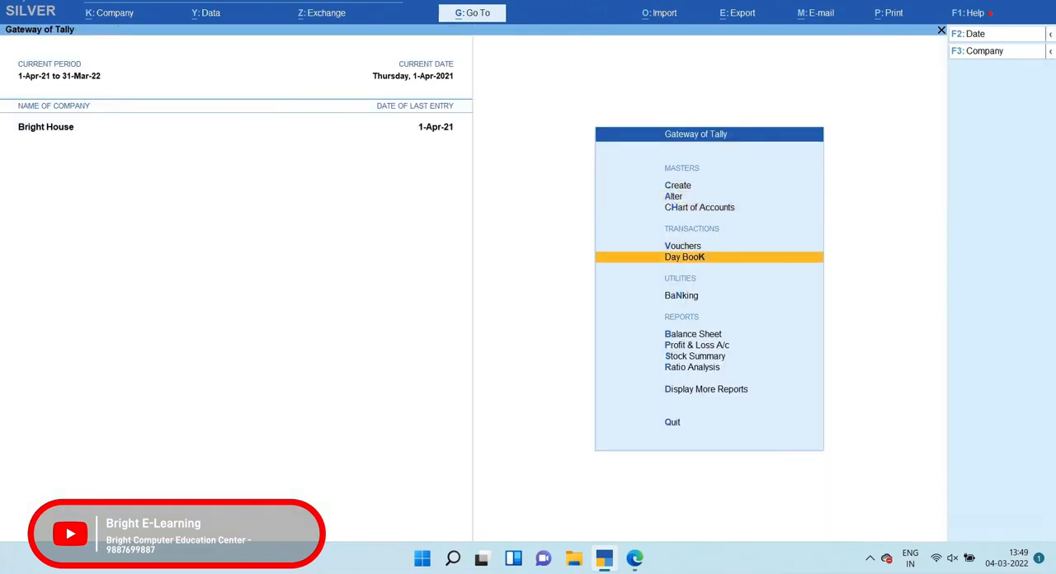
pyautogui.press('Return')
pyautogui.press('Down')
pyautogui.press('Up')
pyautogui.press('Return')
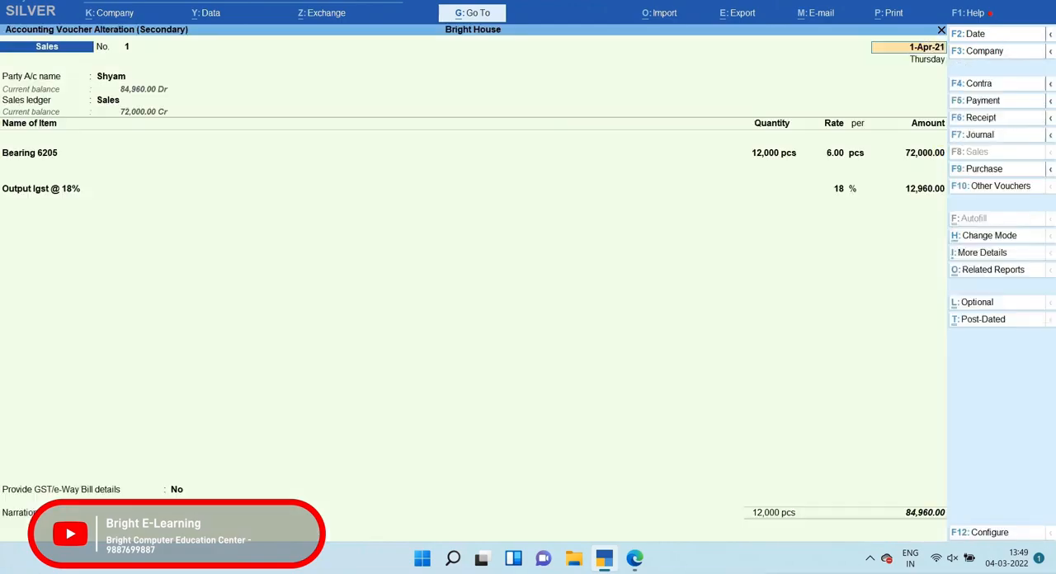
# Preview the sales voucher's Tax Invoice enlarged, examine the item, IGST and total details through to the declaration, and close the preview
pyautogui.hotkey('alt', 'p')
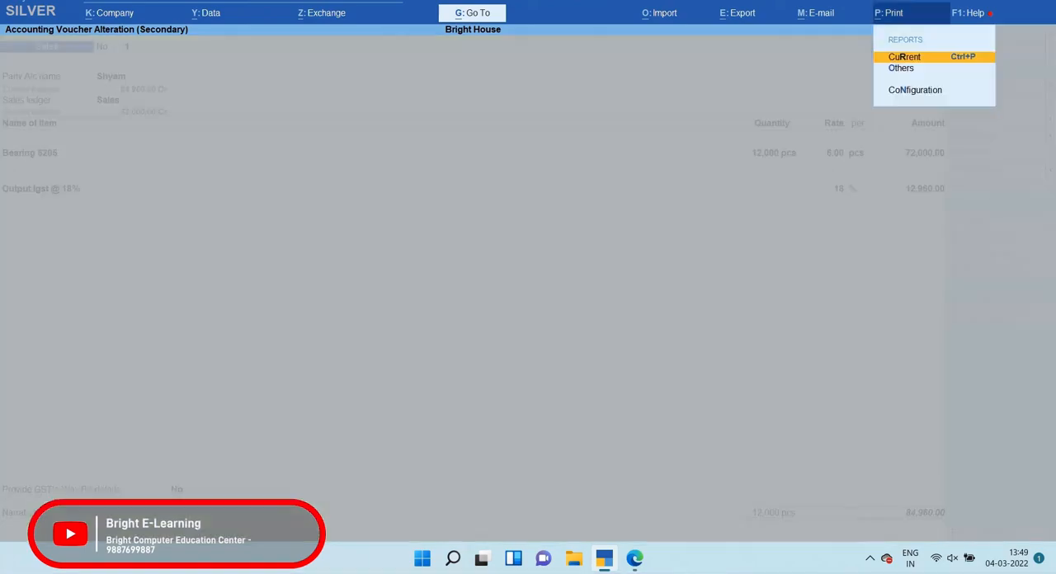
pyautogui.press('Return')
pyautogui.press('Left')
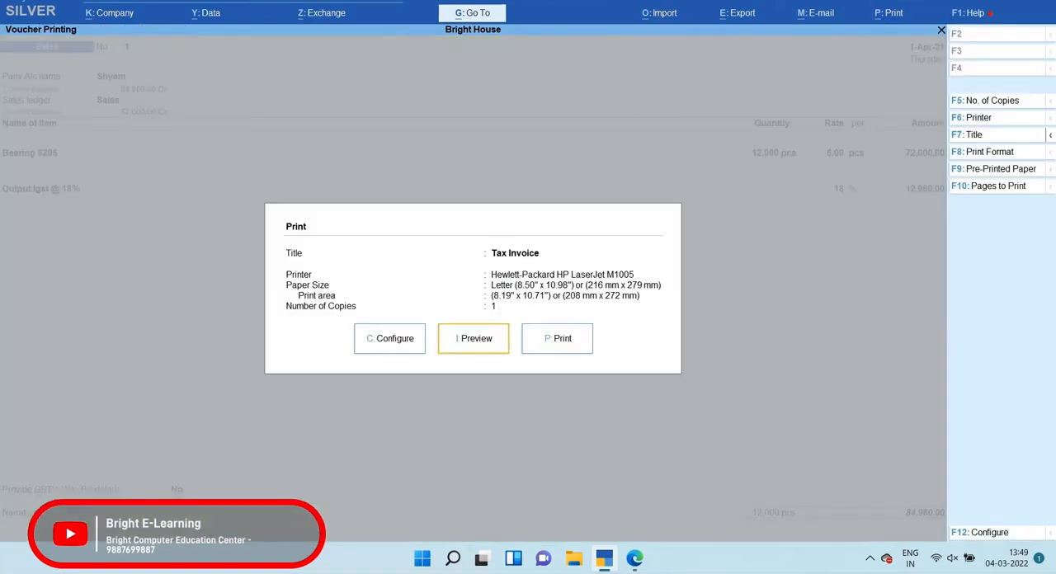
pyautogui.press('Return')
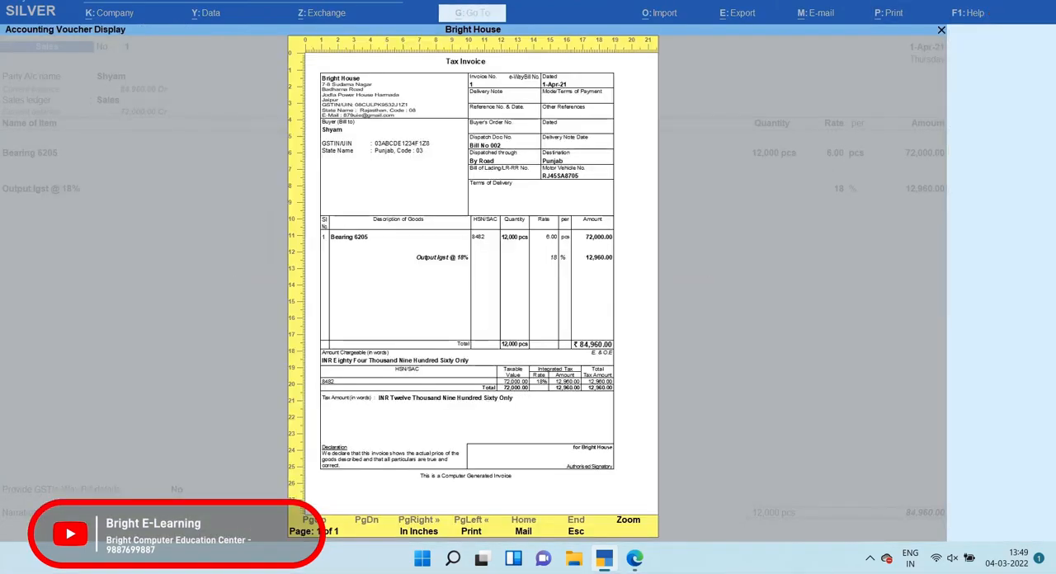
pyautogui.hotkey('alt', 'z')
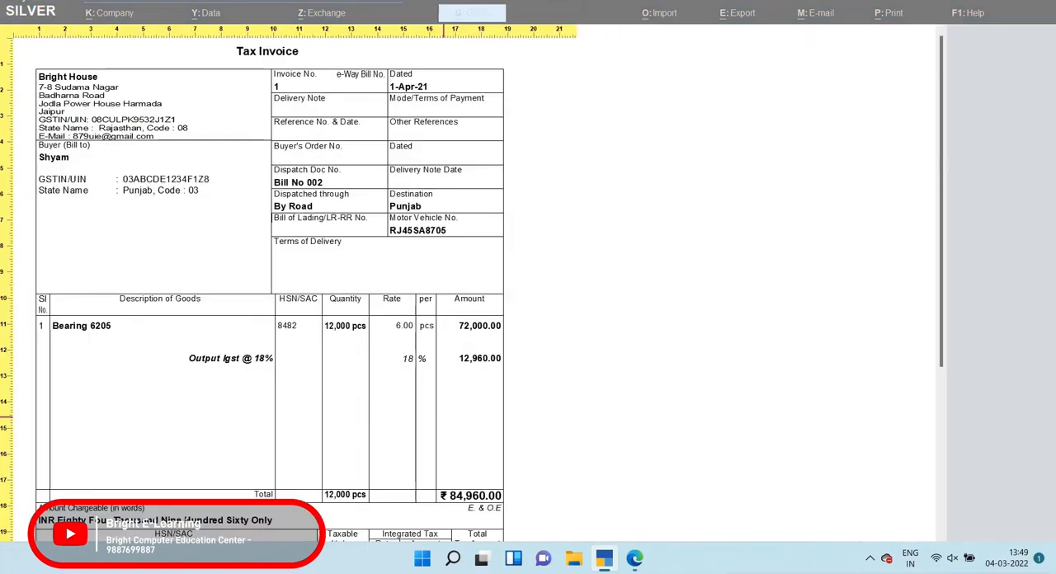
pyautogui.scroll(-6, 444, 418)
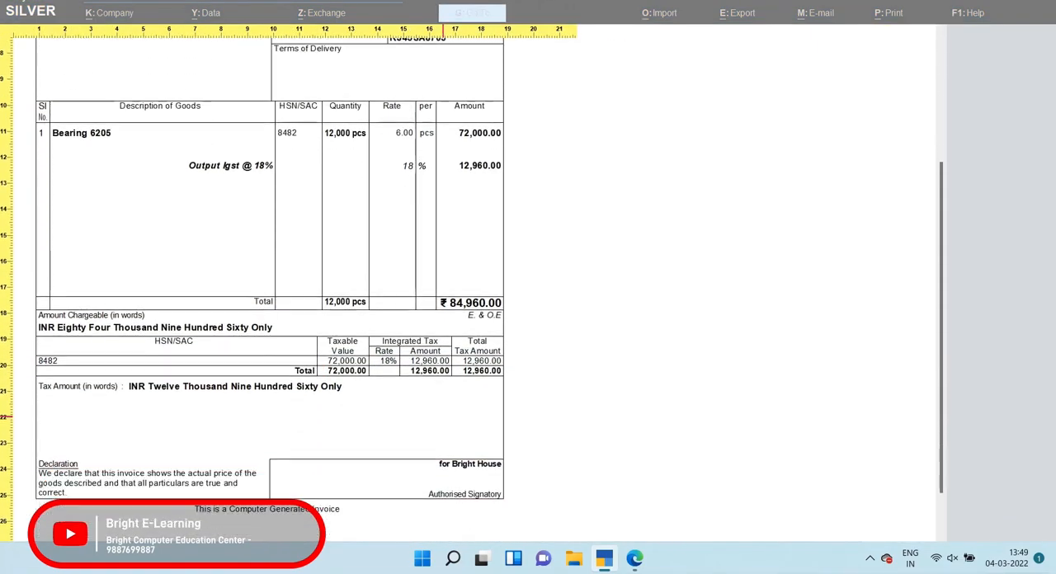
pyautogui.press('Escape')
pyautogui.press('Escape')
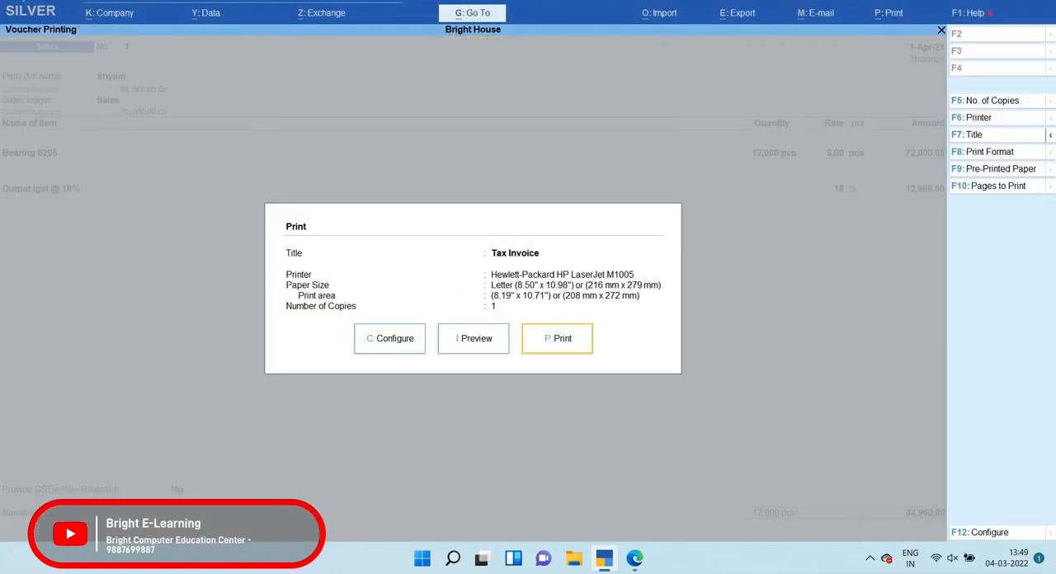